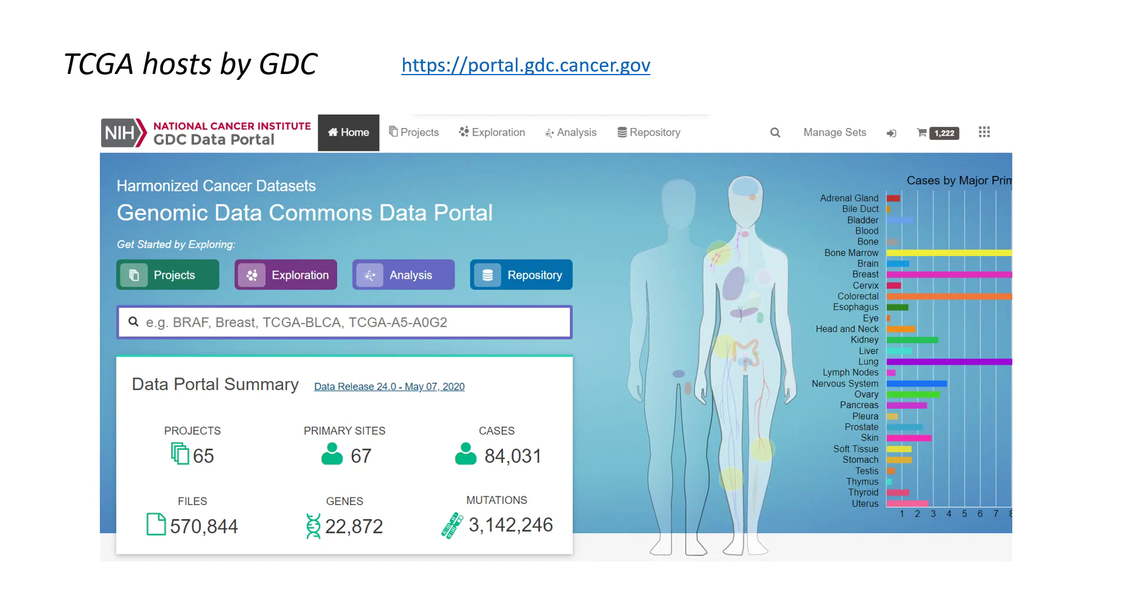
# Advance through the cBioPortal and UCSC Xena slides, then return to the GDC portal in the browser
pyautogui.press('Right')
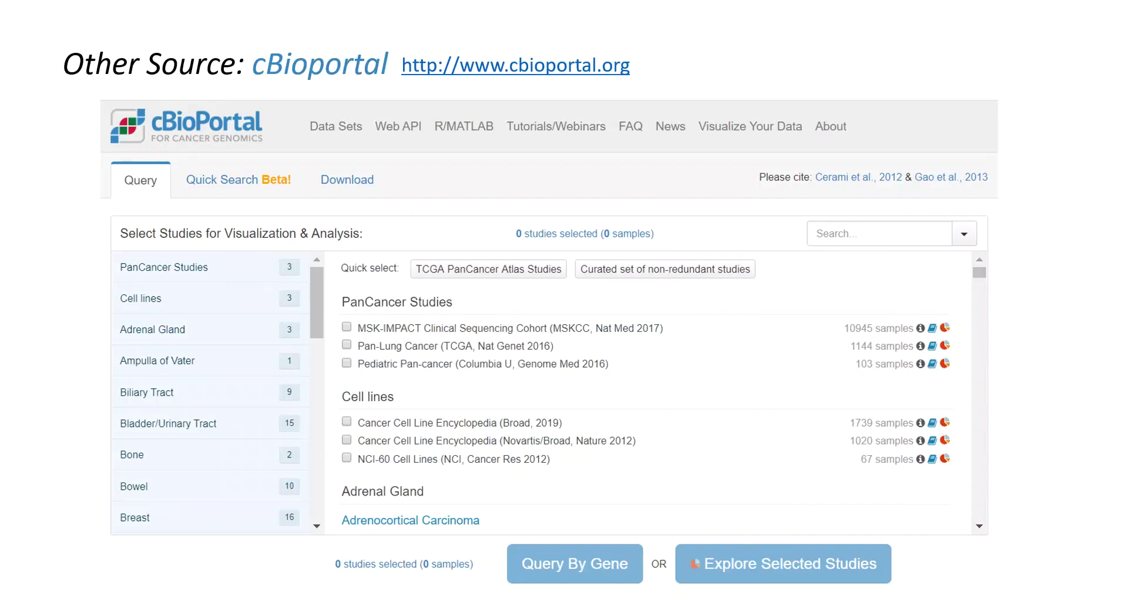
pyautogui.press('Right')
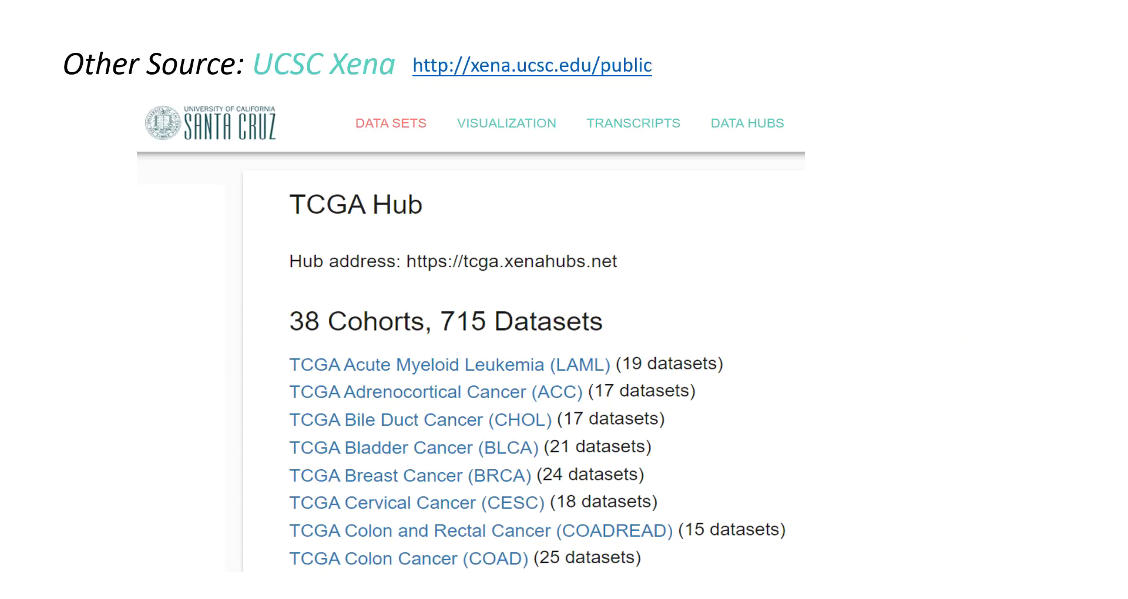
pyautogui.hotkey('alt', 'Tab')
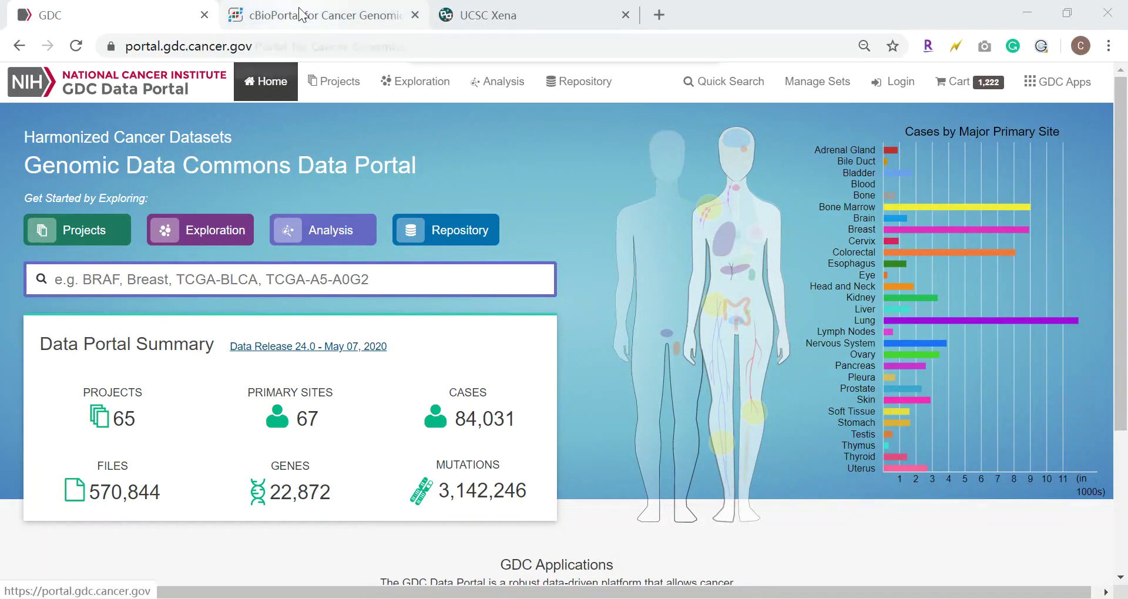
# Filter the GDC project list to the TCGA program's 33 projects and open TCGA-BRCA
pyautogui.click(71, 240)
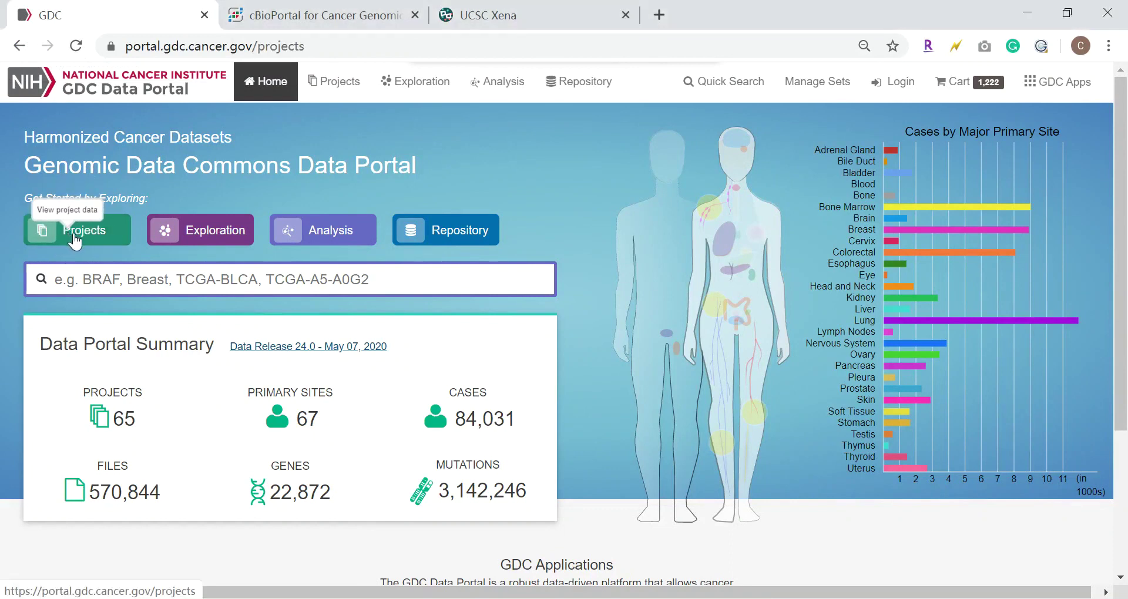
pyautogui.scroll(-2, 192, 350)
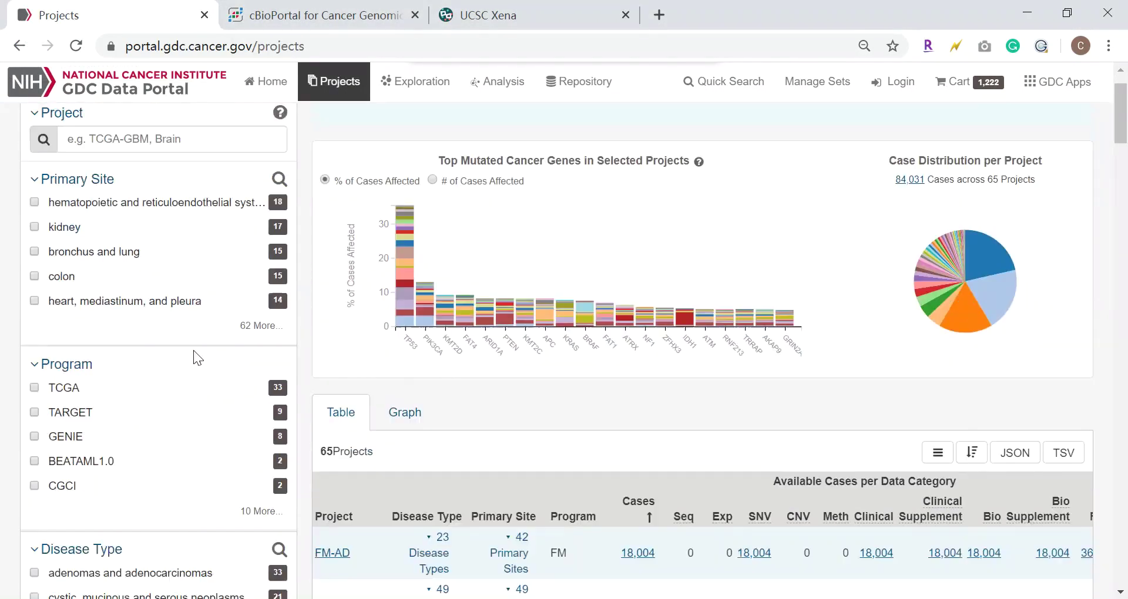
pyautogui.click(34, 361)
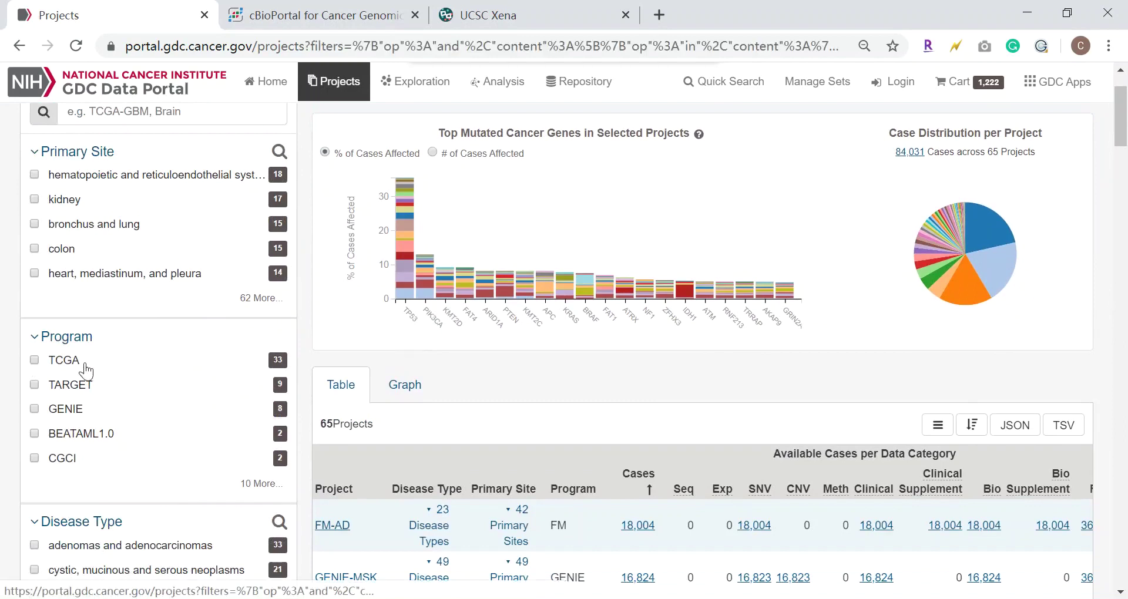
pyautogui.scroll(-3, 147, 378)
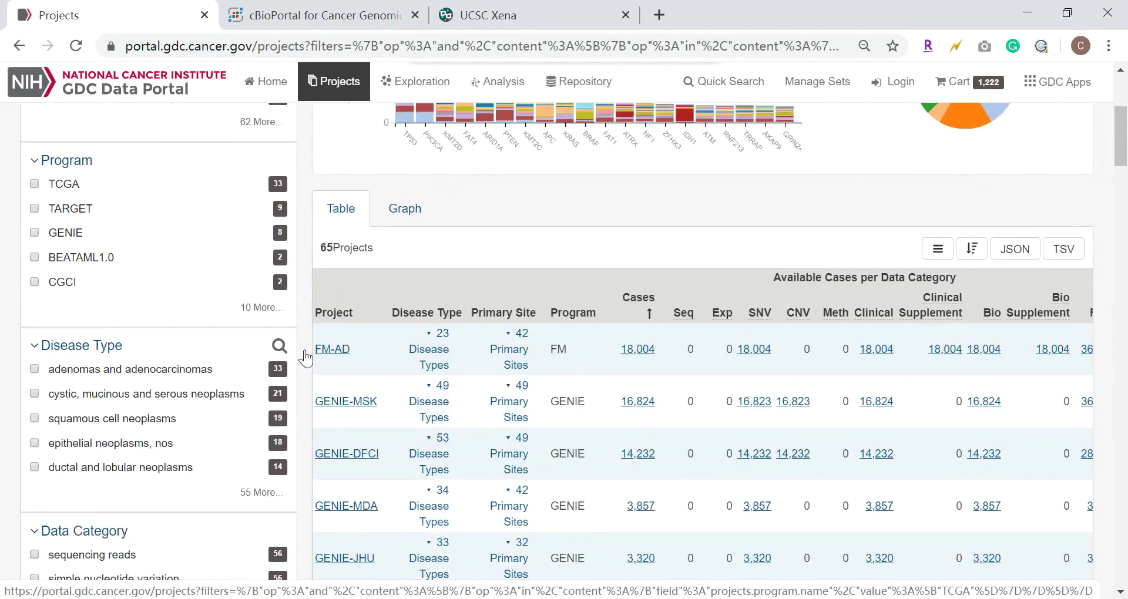
pyautogui.click(34, 185)
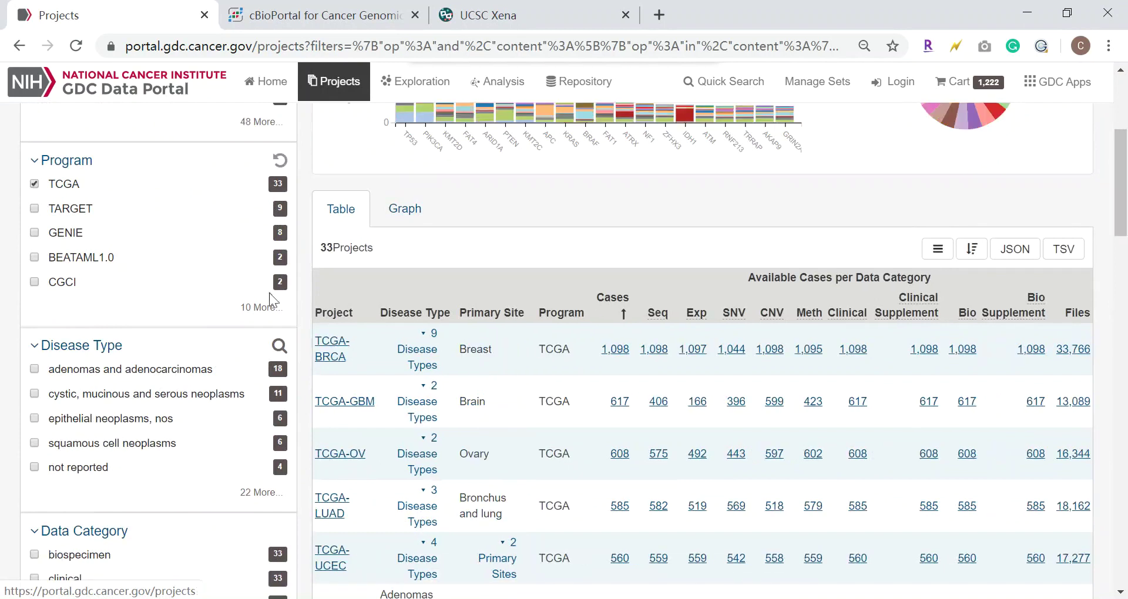
pyautogui.scroll(-3, 362, 327)
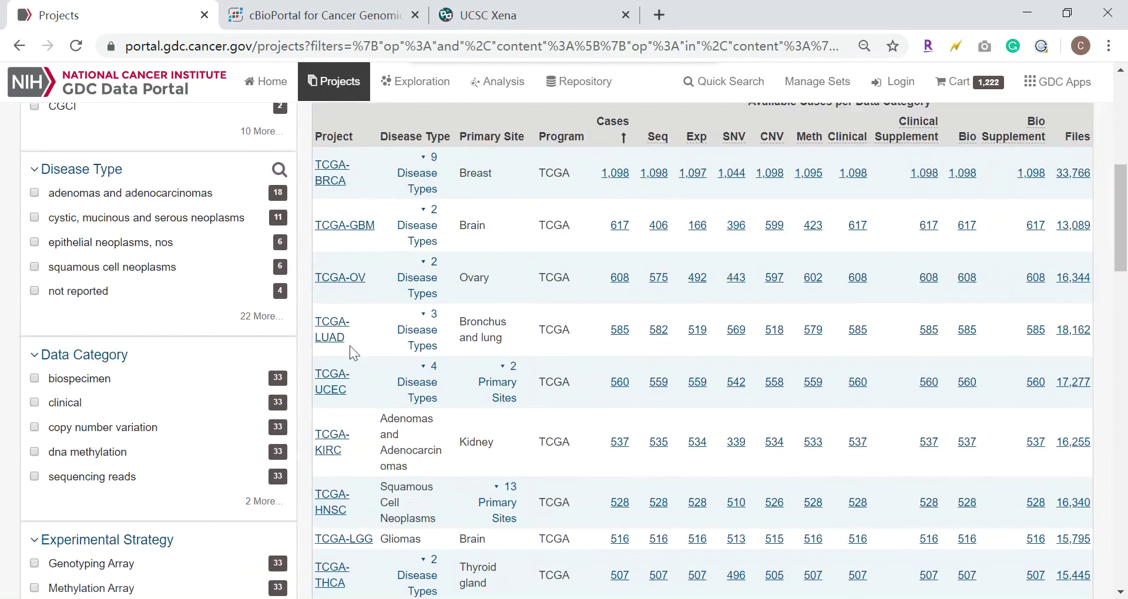
pyautogui.click(333, 176)
# Scroll through TCGA-BRCA's case and file counts, then move to the cBioPortal tab
pyautogui.scroll(-3, 390, 287)
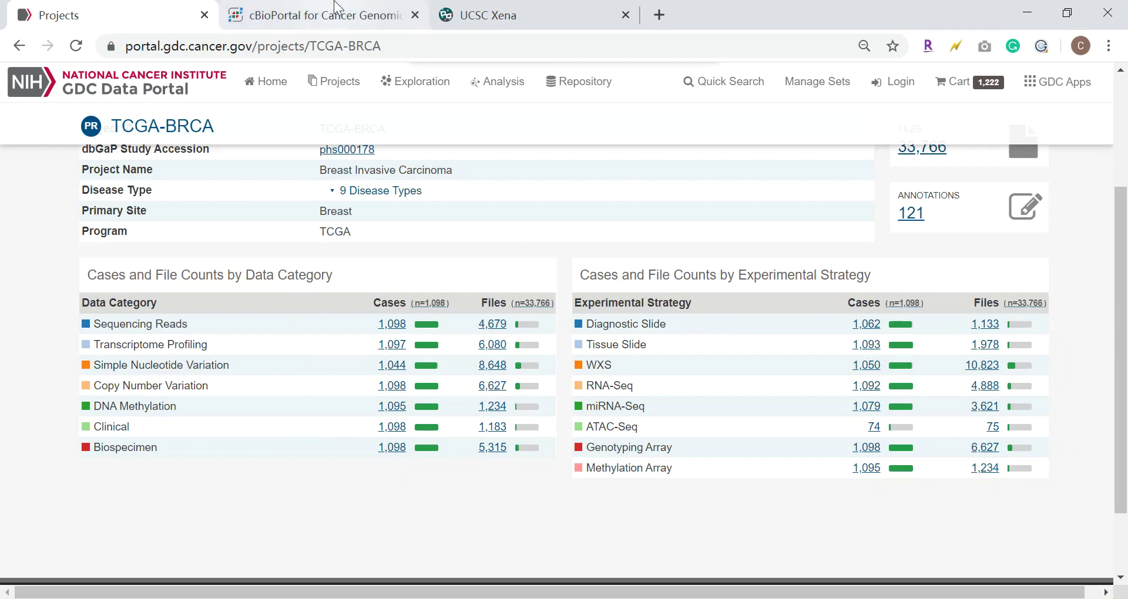
pyautogui.click(317, 15)
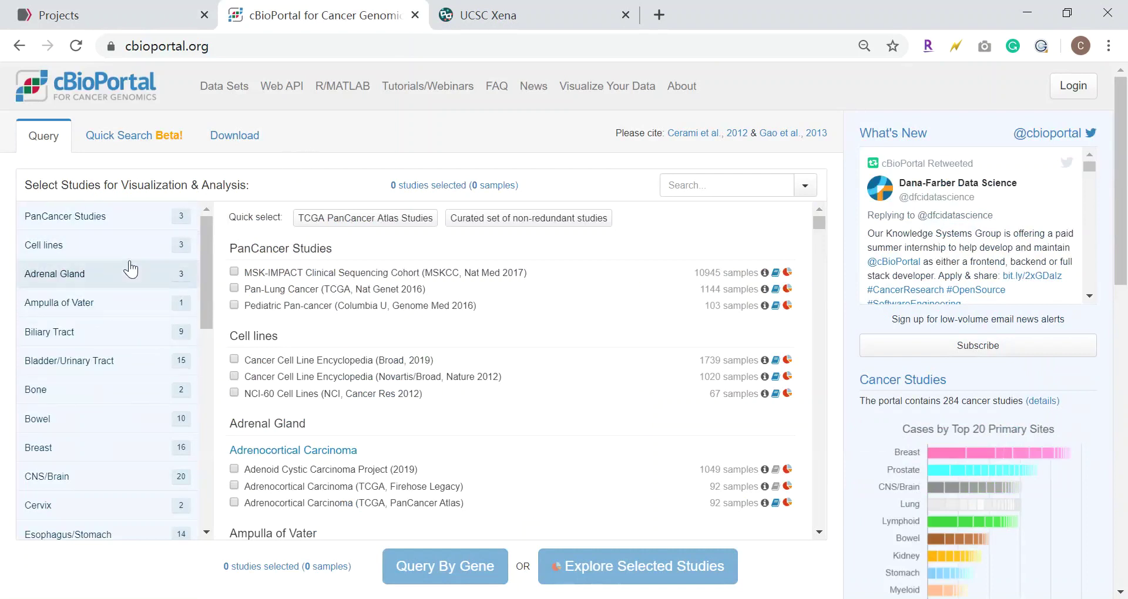
# Narrow the studies to Breast and select Breast Invasive Carcinoma (TCGA, Firehose Legacy)
pyautogui.click(99, 449)
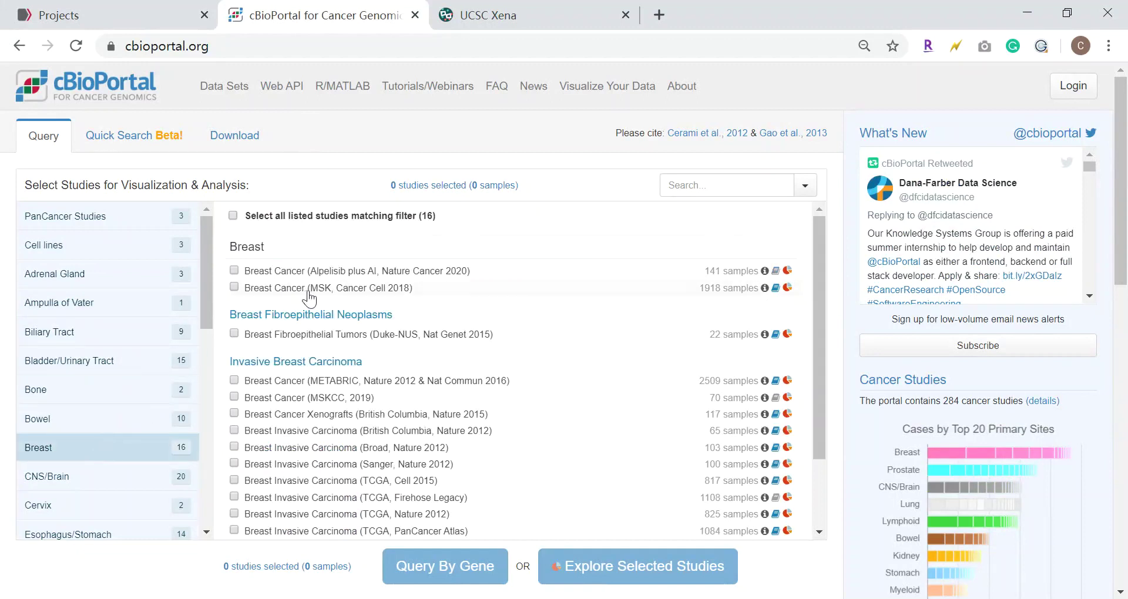
pyautogui.scroll(-3, 309, 300)
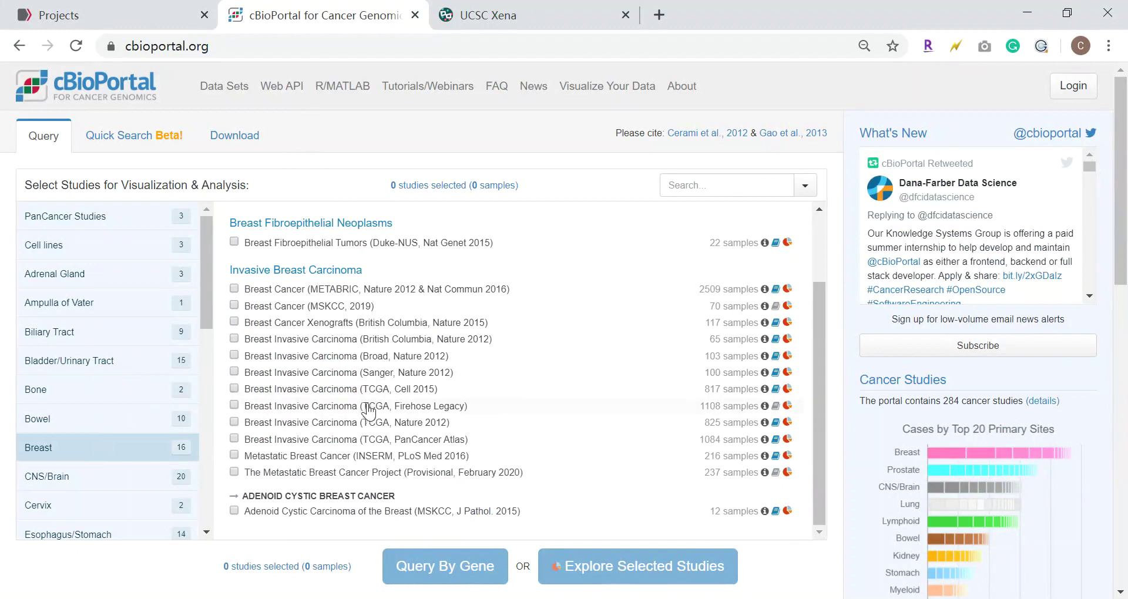
pyautogui.click(234, 406)
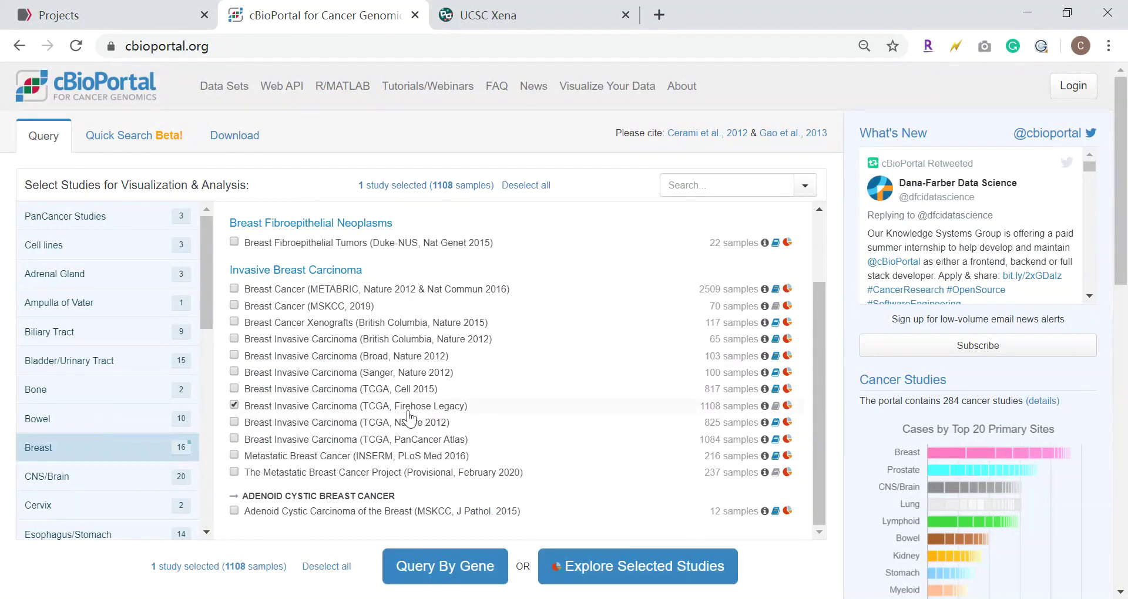
# Query STAT3 with the mRNA Expression profile on samples with RNA Seq V2 data
pyautogui.click(447, 565)
pyautogui.click(231, 260)
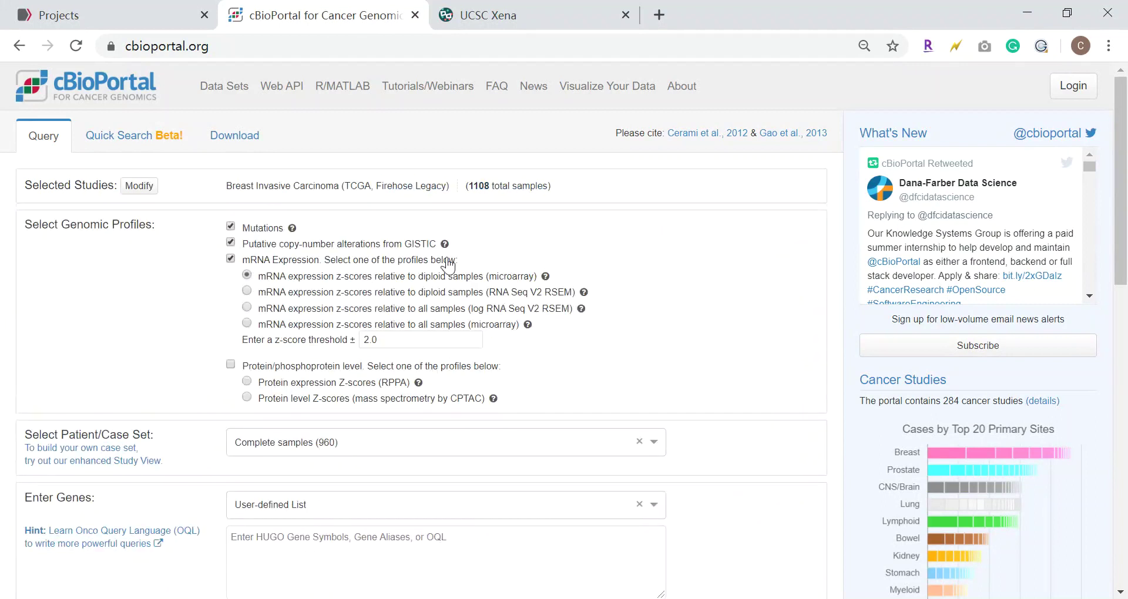
pyautogui.click(289, 453)
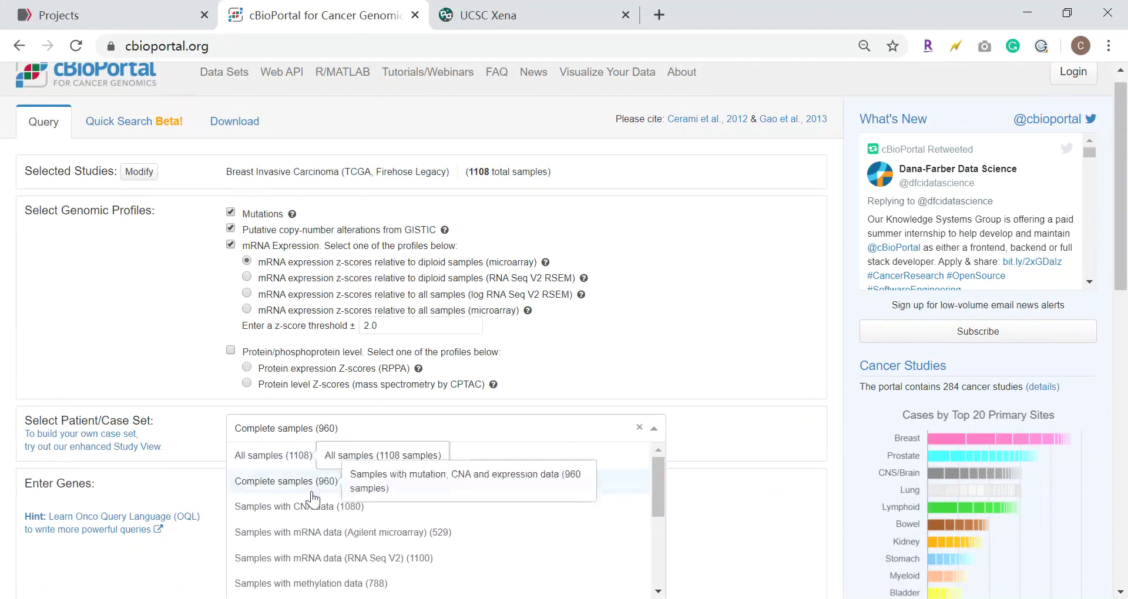
pyautogui.click(364, 557)
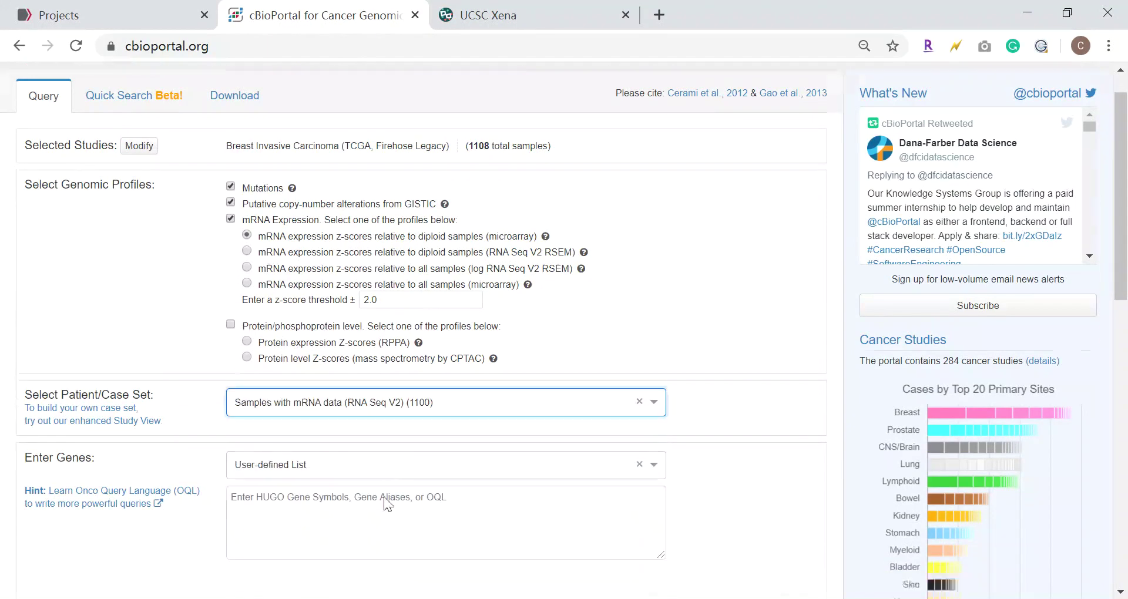
pyautogui.scroll(-5, 353, 382)
pyautogui.click(332, 267)
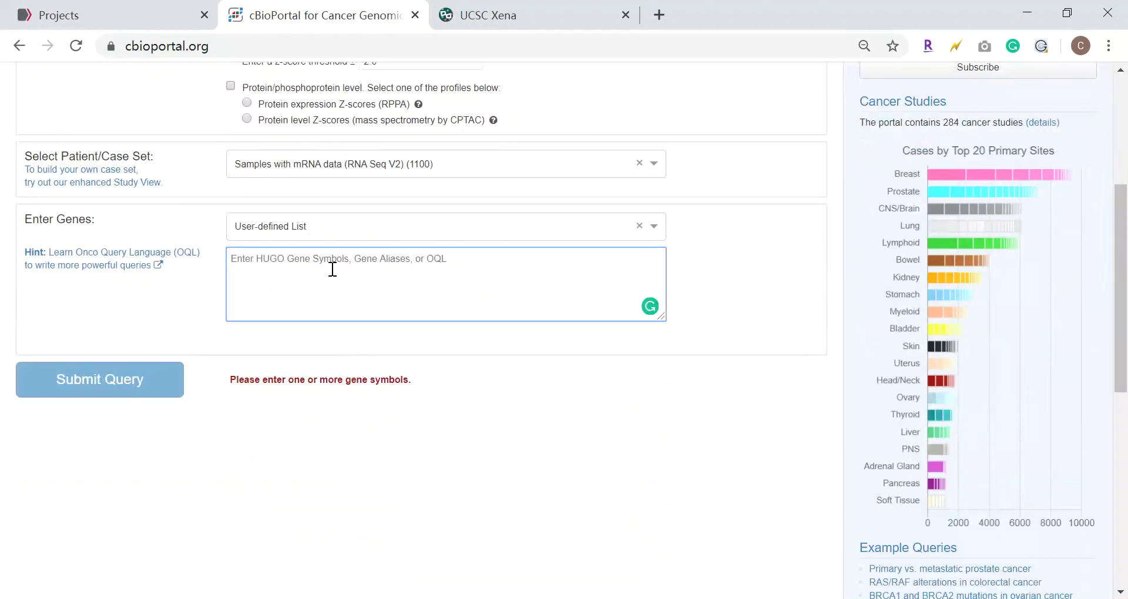
pyautogui.write('STAT3')
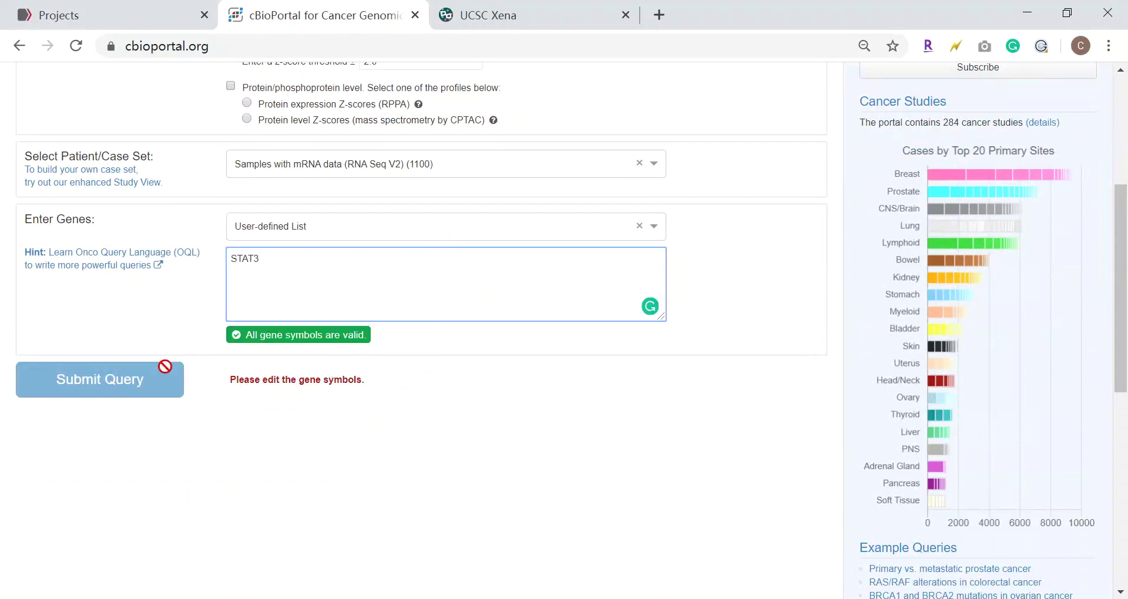
pyautogui.click(141, 389)
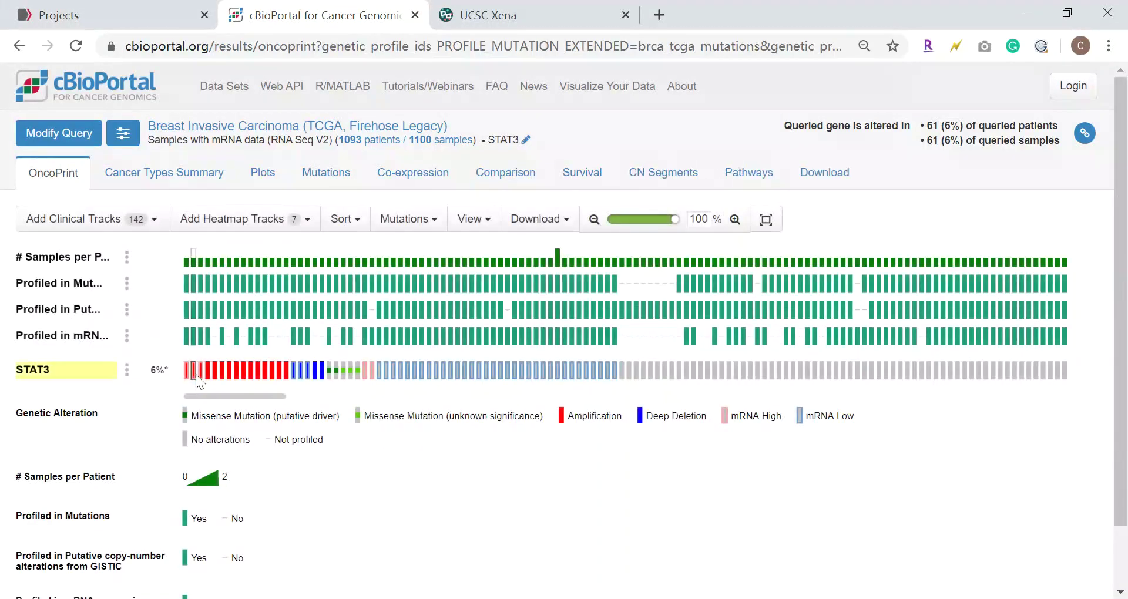
# Review STAT3's survival comparison and co-expressed genes, then open the Pathways view
pyautogui.moveTo(204, 376)
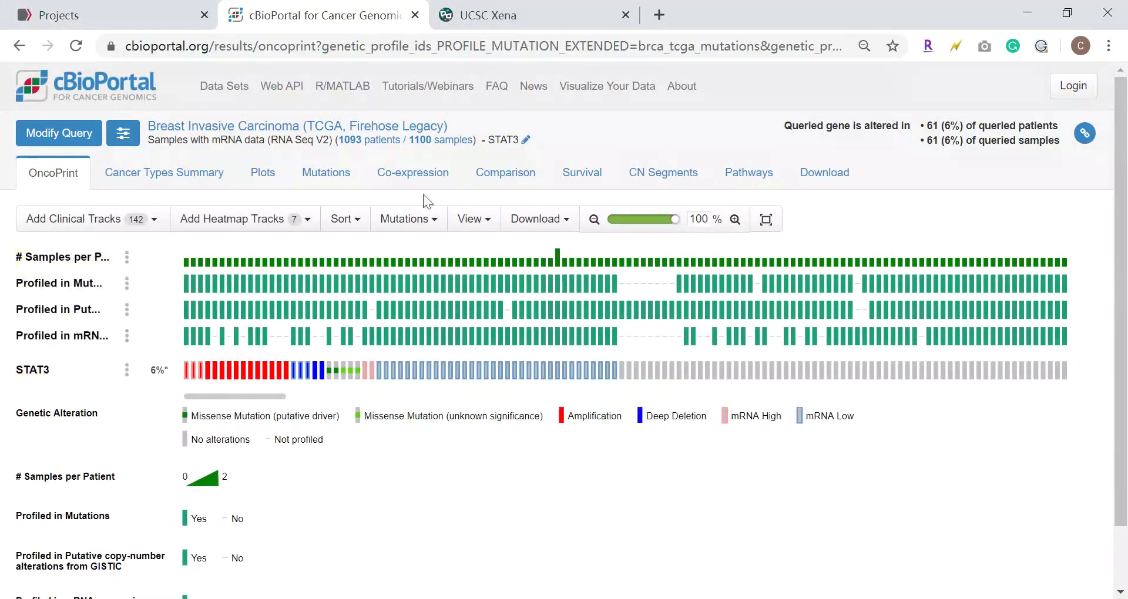
pyautogui.click(582, 174)
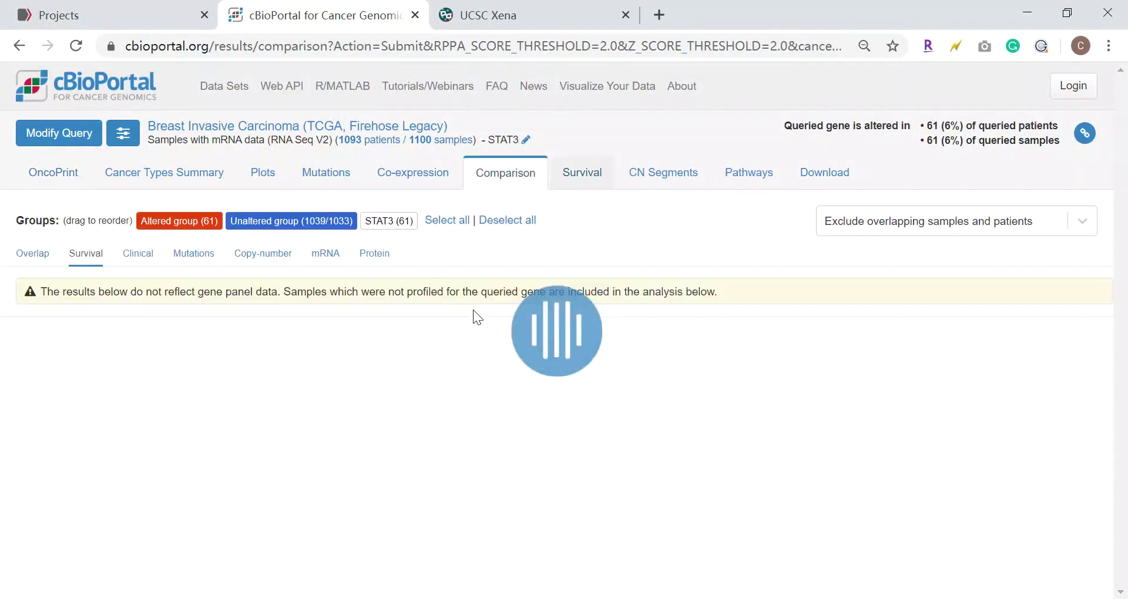
pyautogui.scroll(-3, 471, 321)
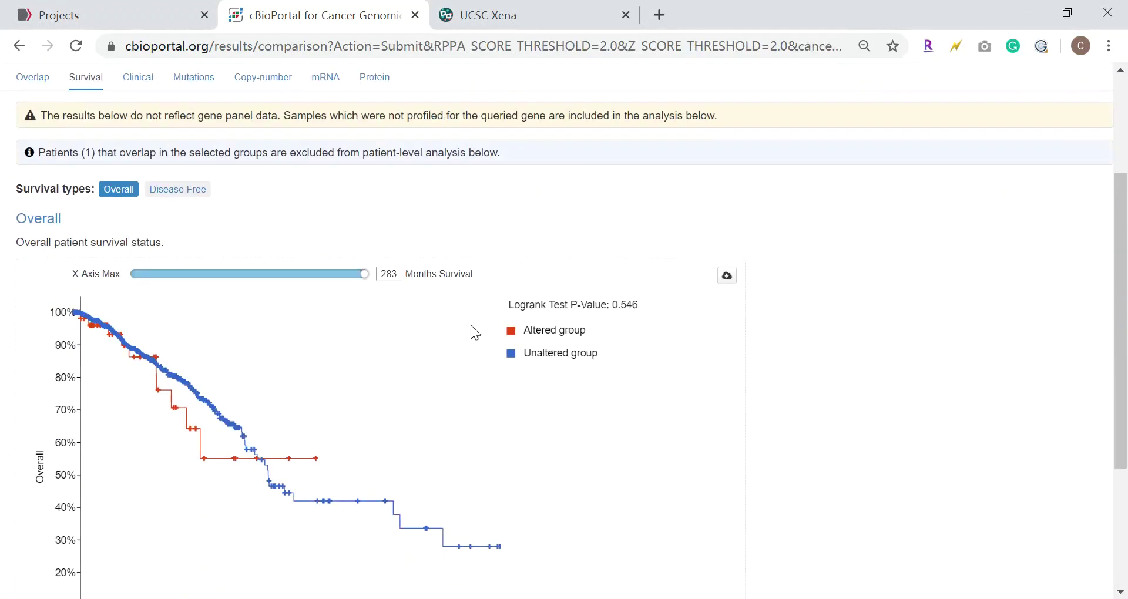
pyautogui.scroll(-2, 467, 327)
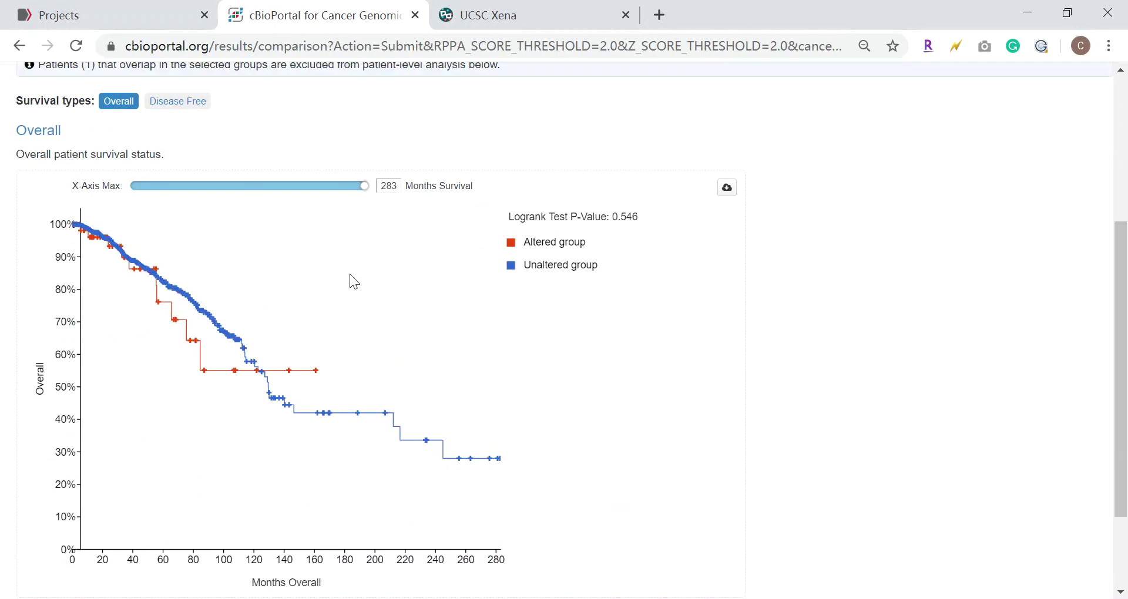
pyautogui.scroll(5, 352, 275)
pyautogui.click(388, 176)
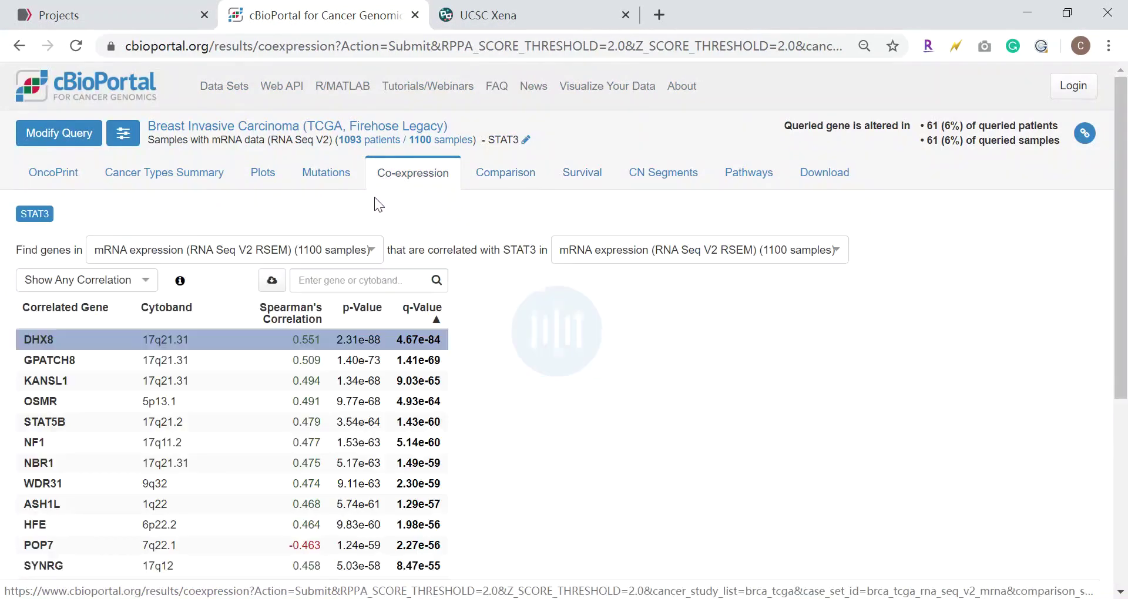
pyautogui.click(746, 179)
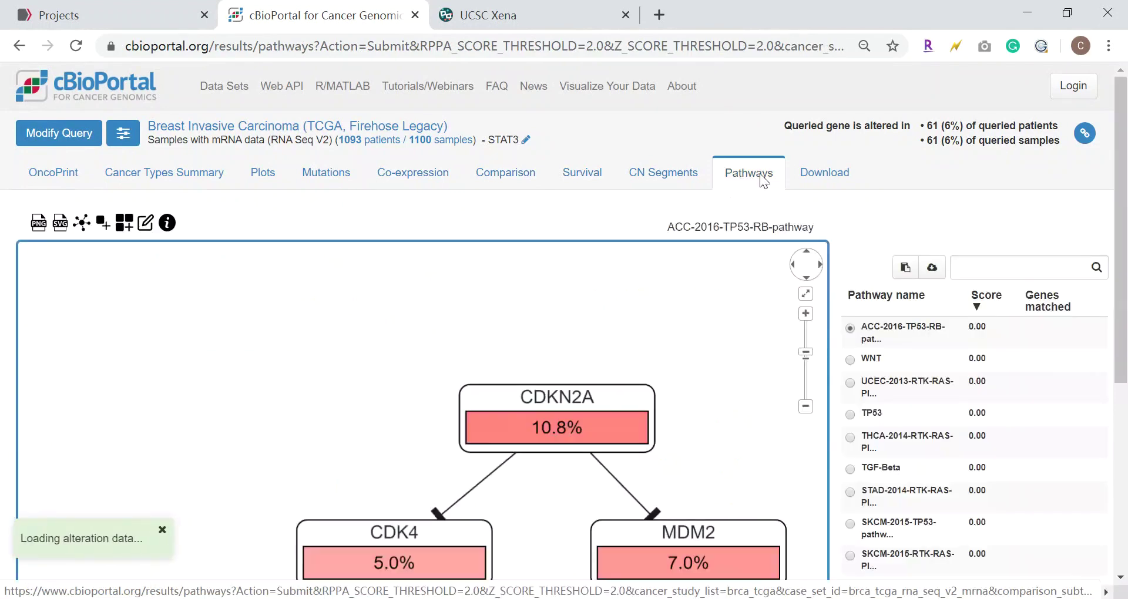
# On UCSC Xena, open the Explore TCGA page and scroll down to the Public Xena Hubs
pyautogui.click(497, 16)
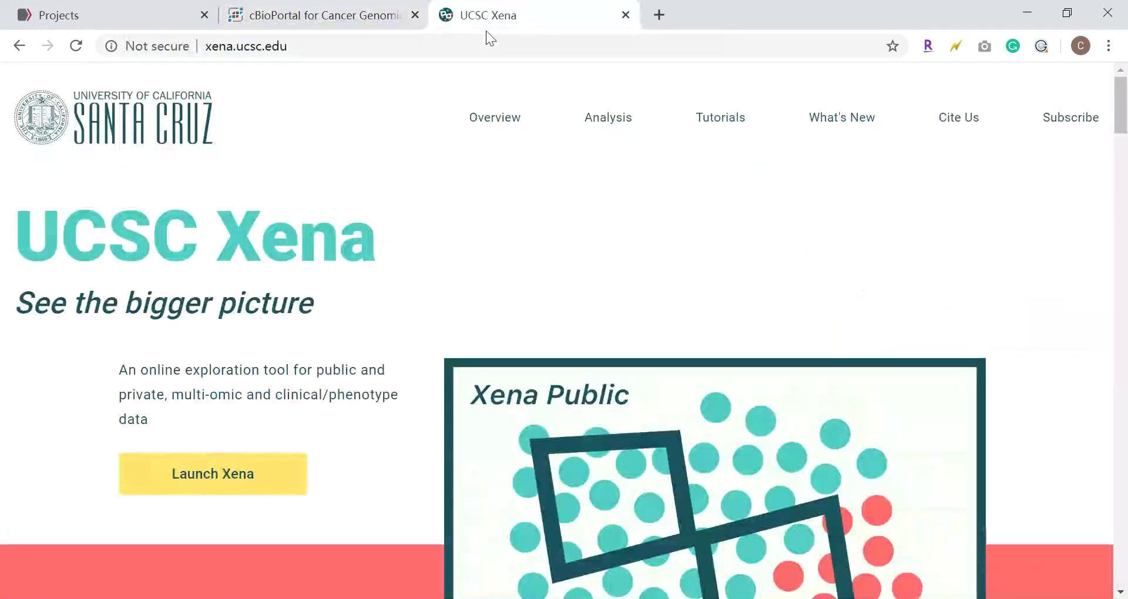
pyautogui.scroll(-6, 436, 200)
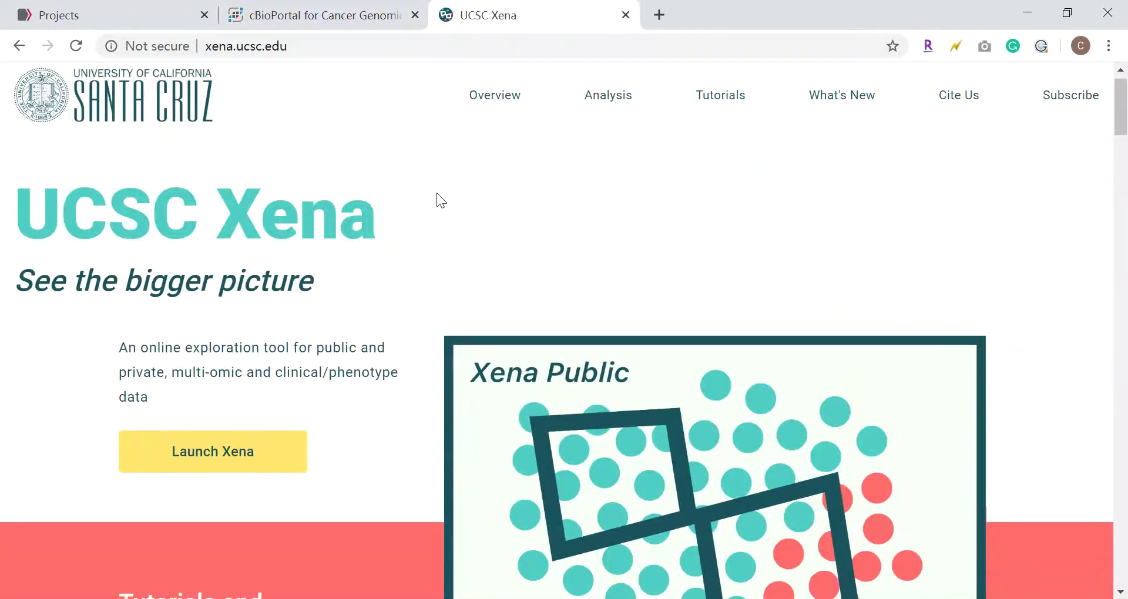
pyautogui.scroll(-7, 394, 211)
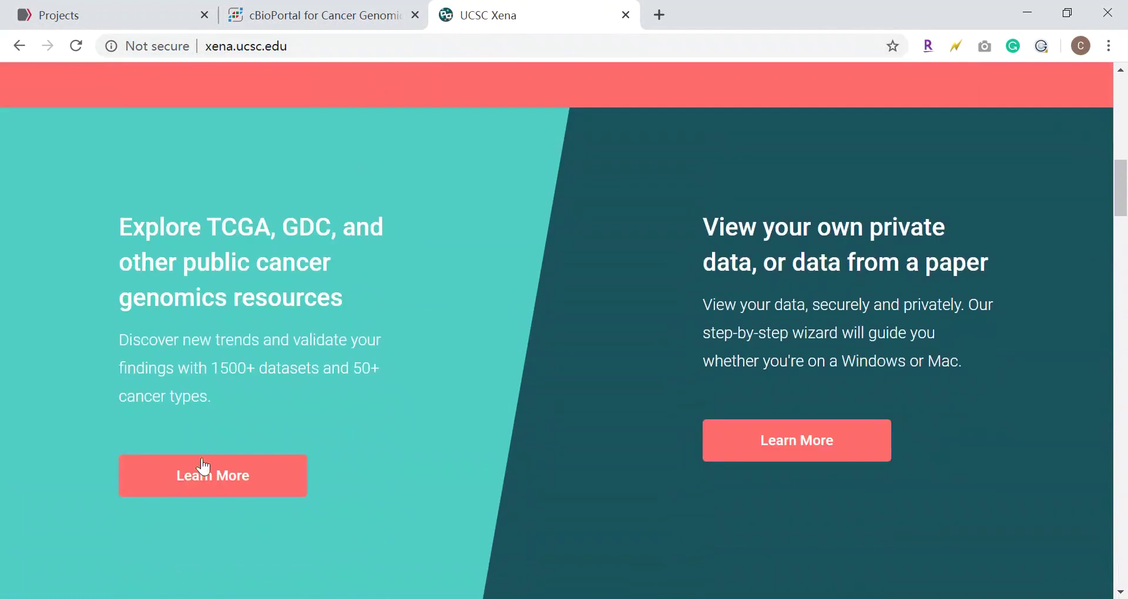
pyautogui.click(212, 487)
pyautogui.scroll(-4, 438, 281)
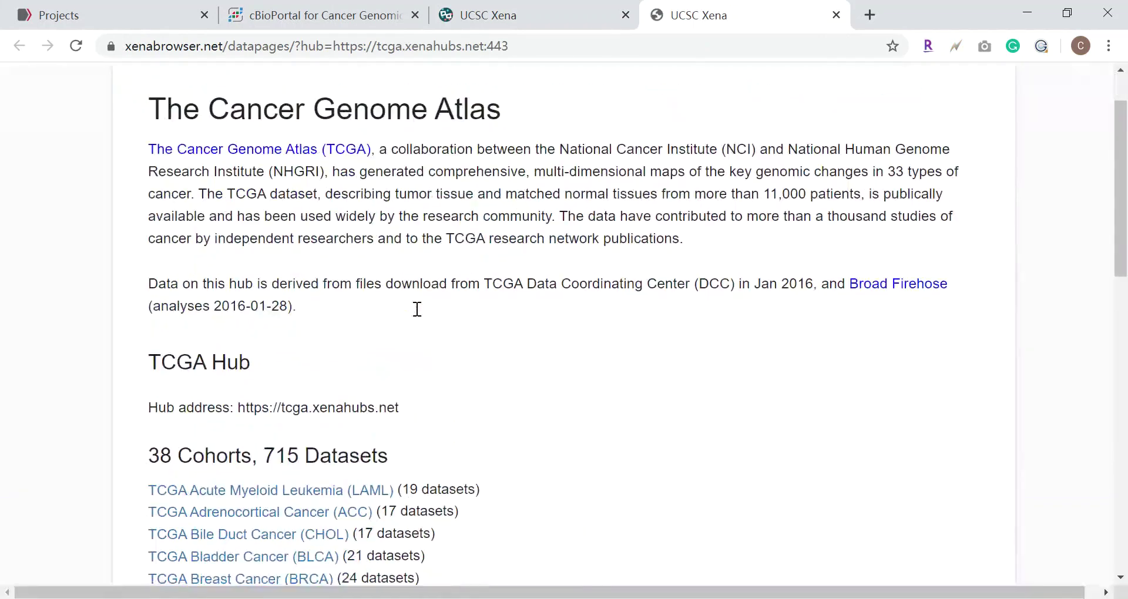
pyautogui.scroll(-4, 418, 309)
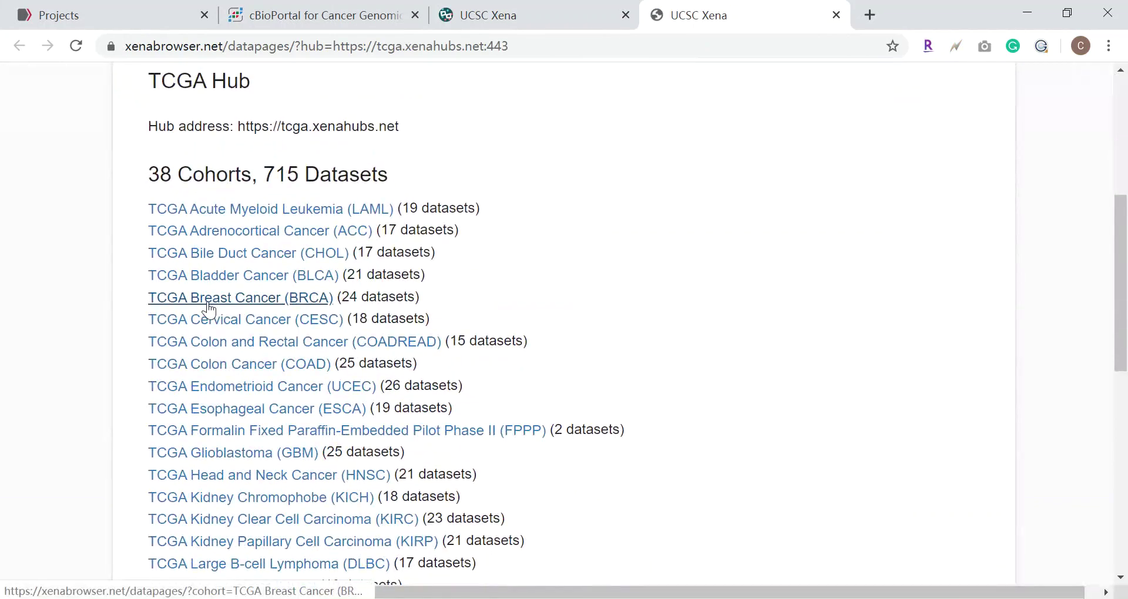
# Open the TCGA Breast Cancer (BRCA) cohort and locate its gene expression RNAseq section
pyautogui.click(181, 302)
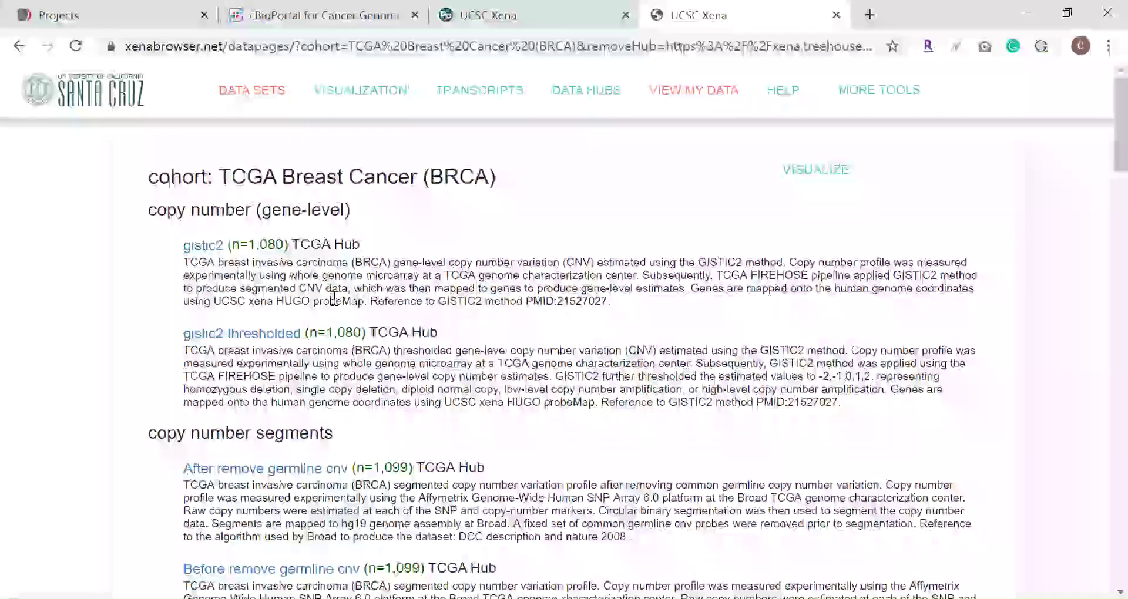
pyautogui.scroll(-4, 236, 401)
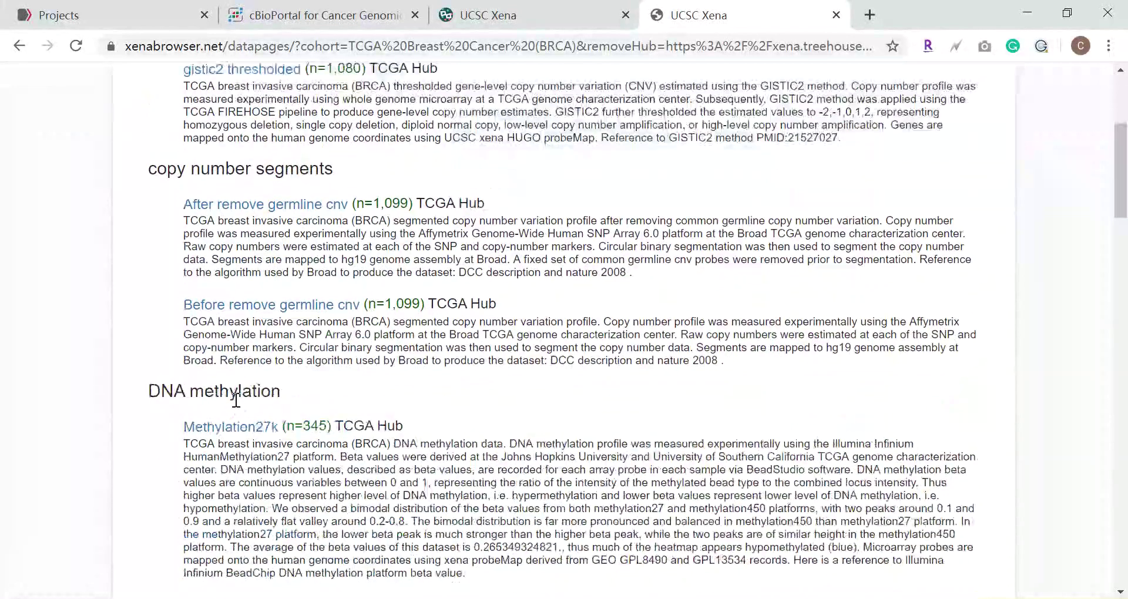
pyautogui.scroll(-8, 236, 400)
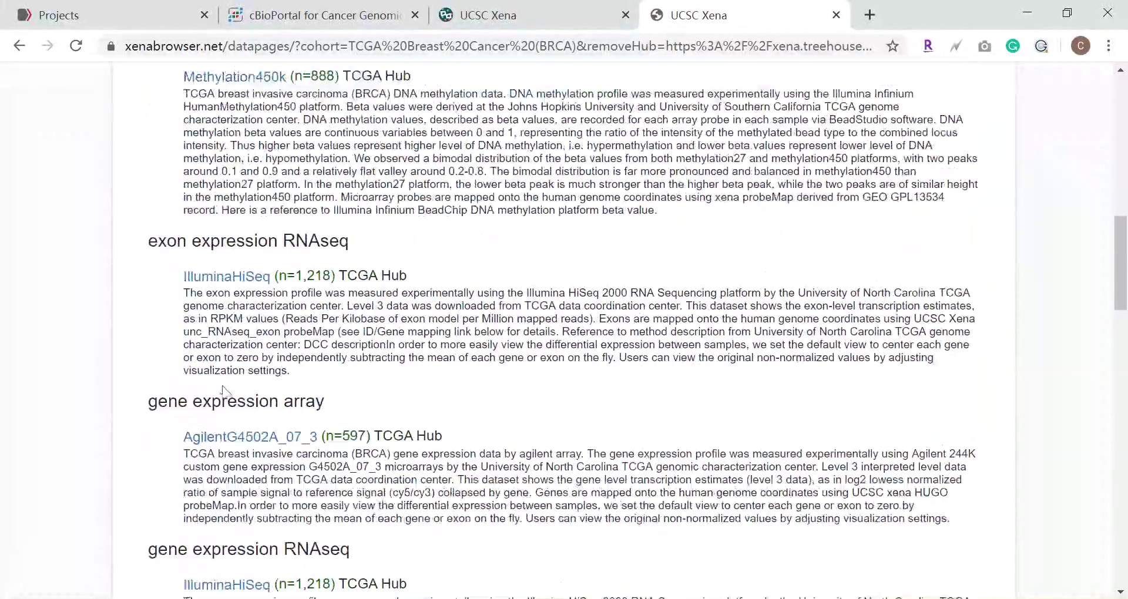
pyautogui.scroll(-4, 323, 401)
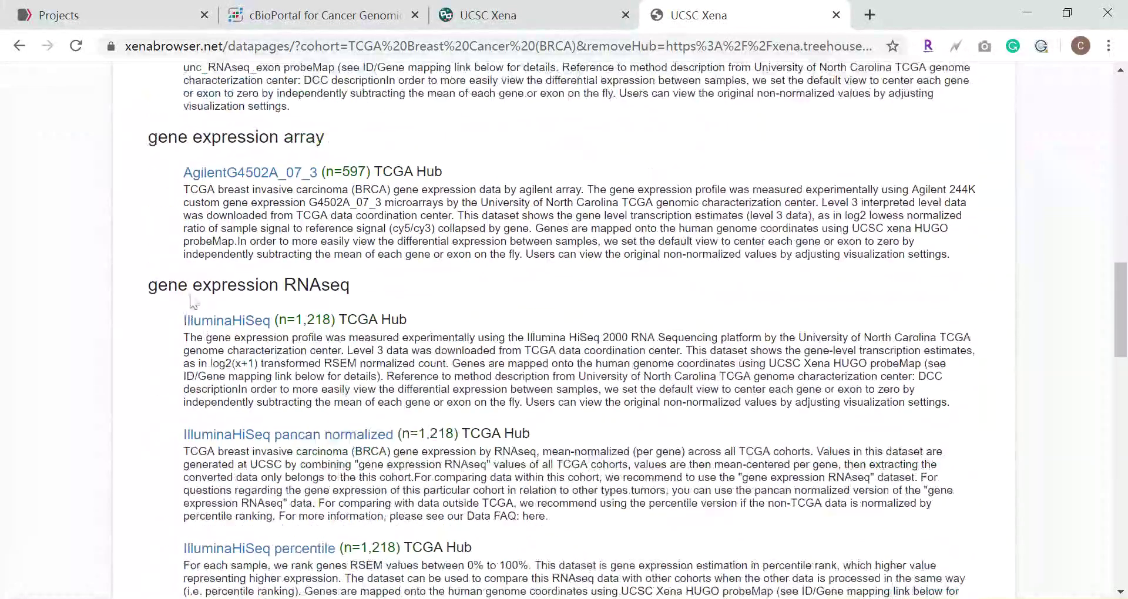
pyautogui.moveTo(355, 285); pyautogui.dragTo(149, 294)
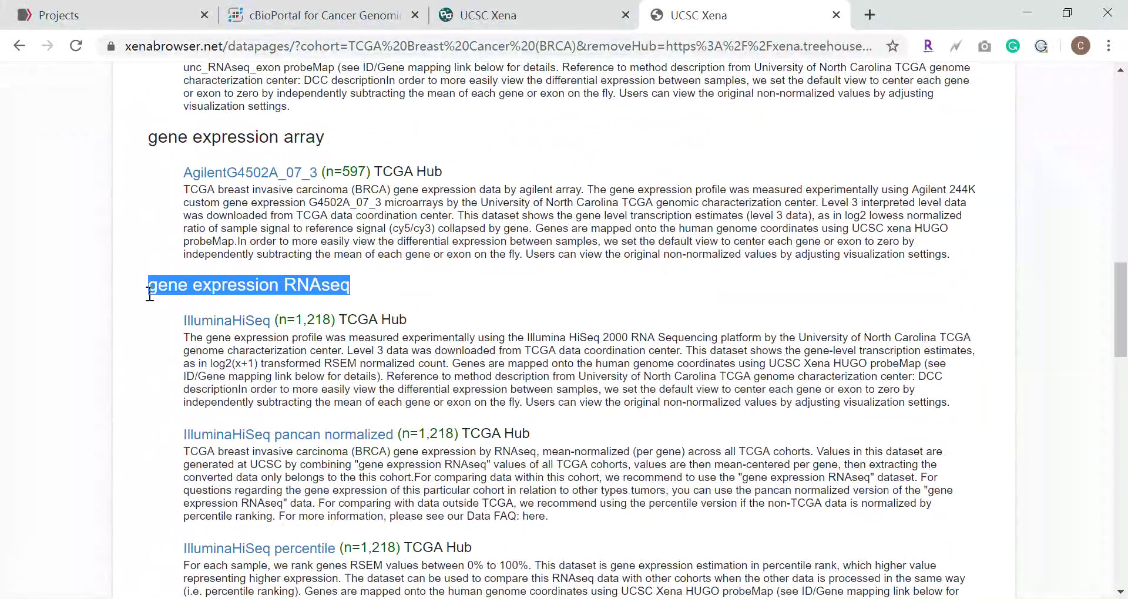
pyautogui.click(149, 294)
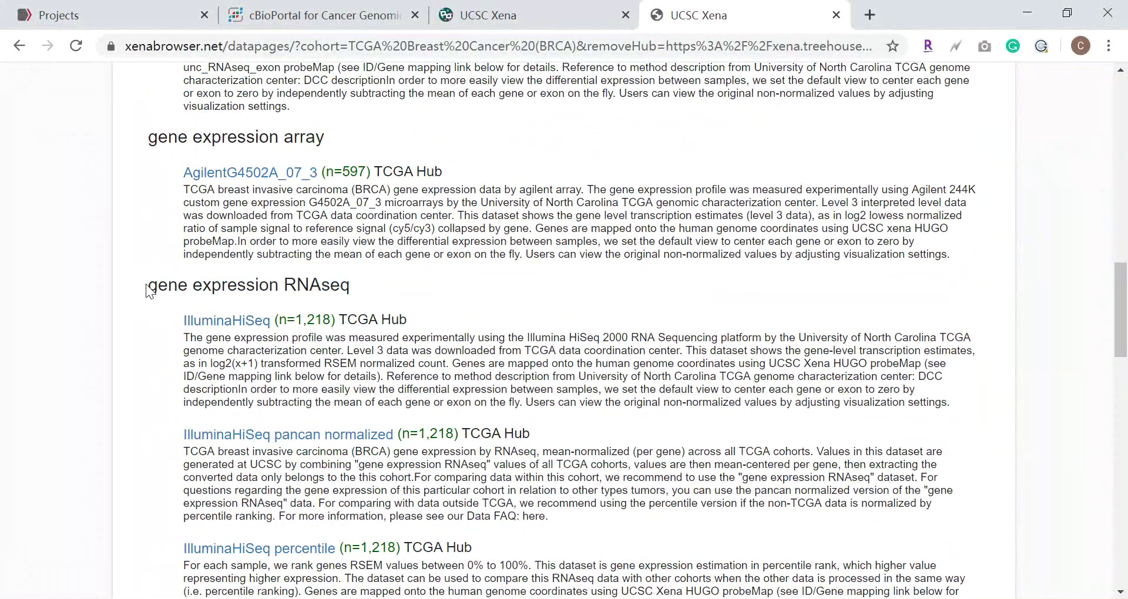
pyautogui.moveTo(144, 286); pyautogui.dragTo(358, 280)
pyautogui.click(365, 285)
# Open the IlluminaHiSeq dataset, noting its log2(norm_count+1) unit, and scroll to the data preview
pyautogui.click(242, 329)
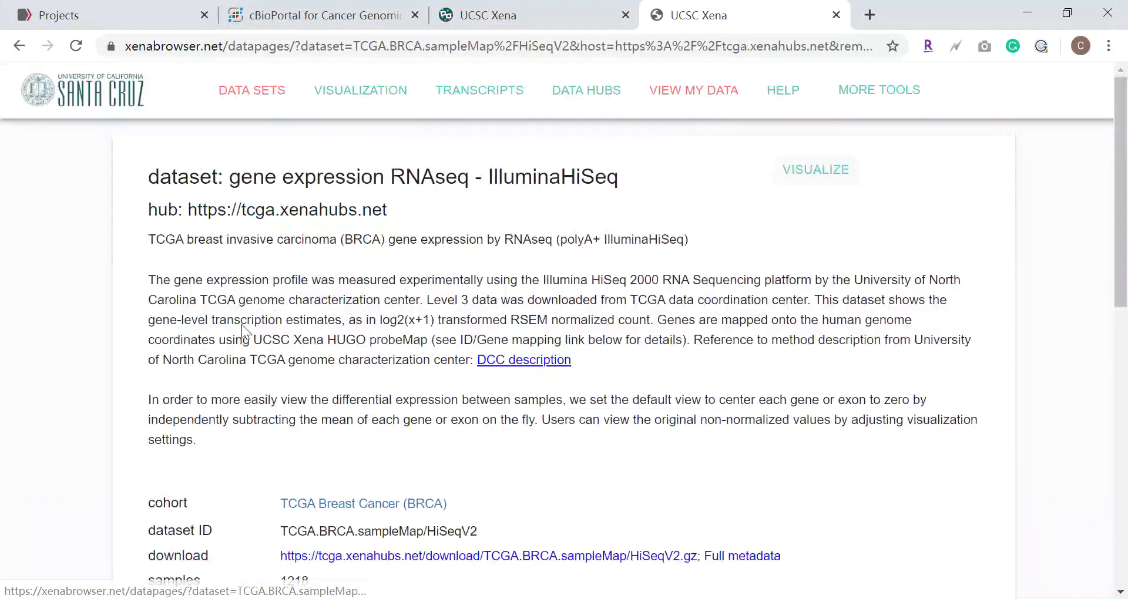
pyautogui.scroll(-5, 262, 312)
pyautogui.moveTo(371, 140); pyautogui.dragTo(522, 154)
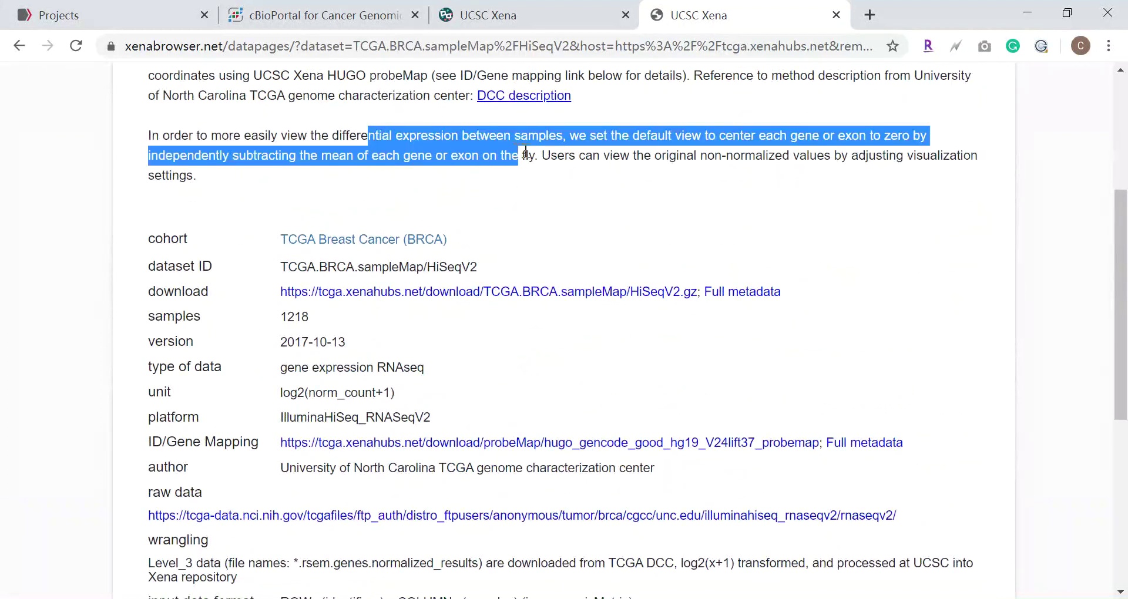
pyautogui.click(511, 170)
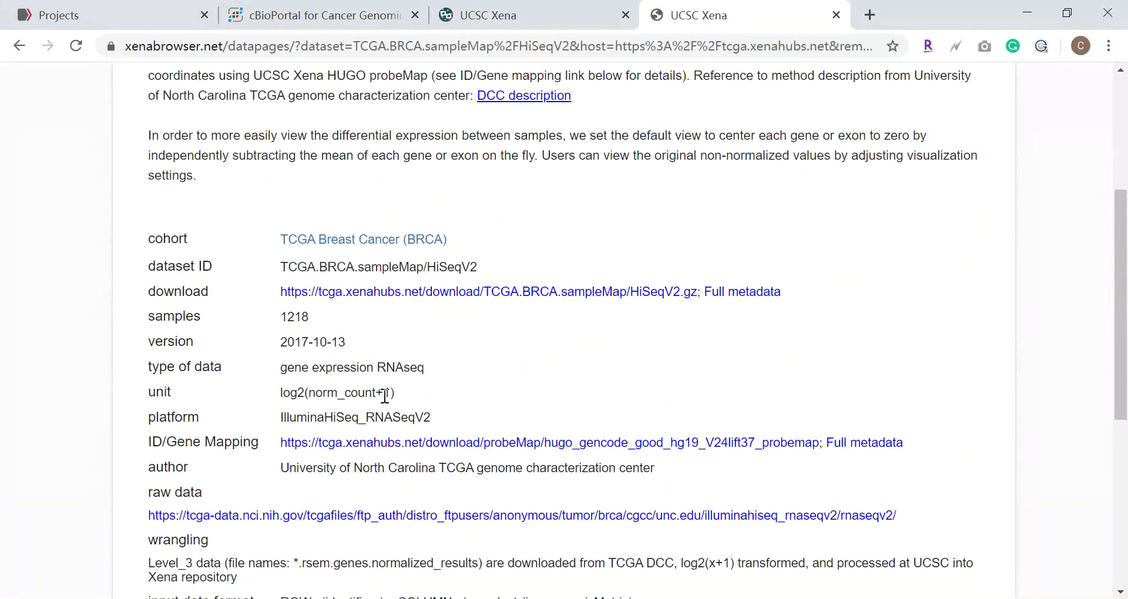
pyautogui.moveTo(403, 393); pyautogui.dragTo(277, 398)
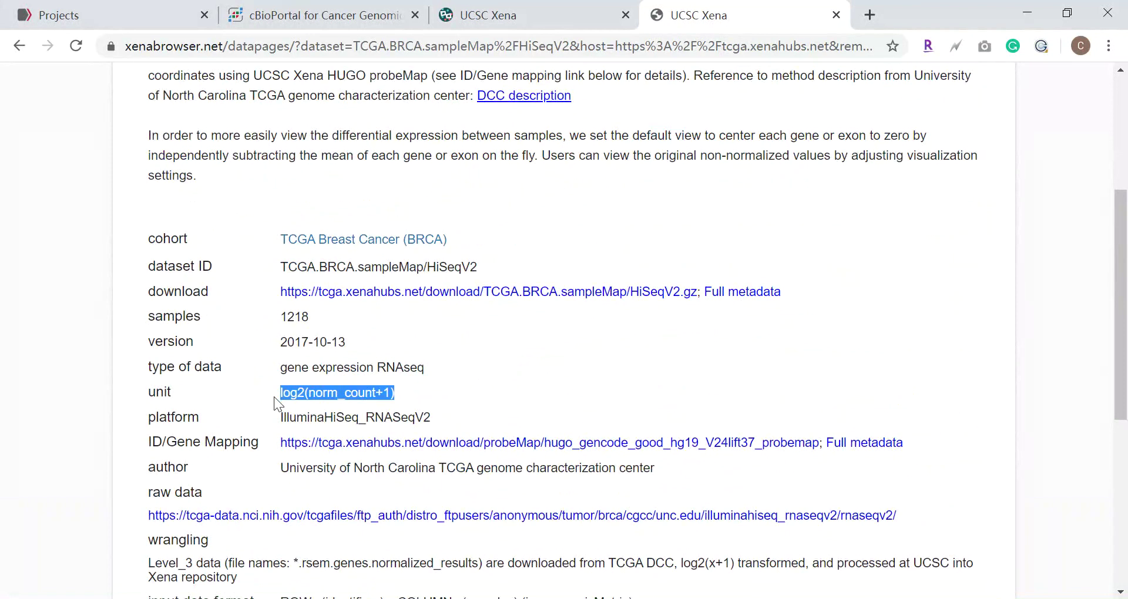
pyautogui.doubleClick(330, 398)
pyautogui.click(439, 386)
pyautogui.scroll(-6, 352, 352)
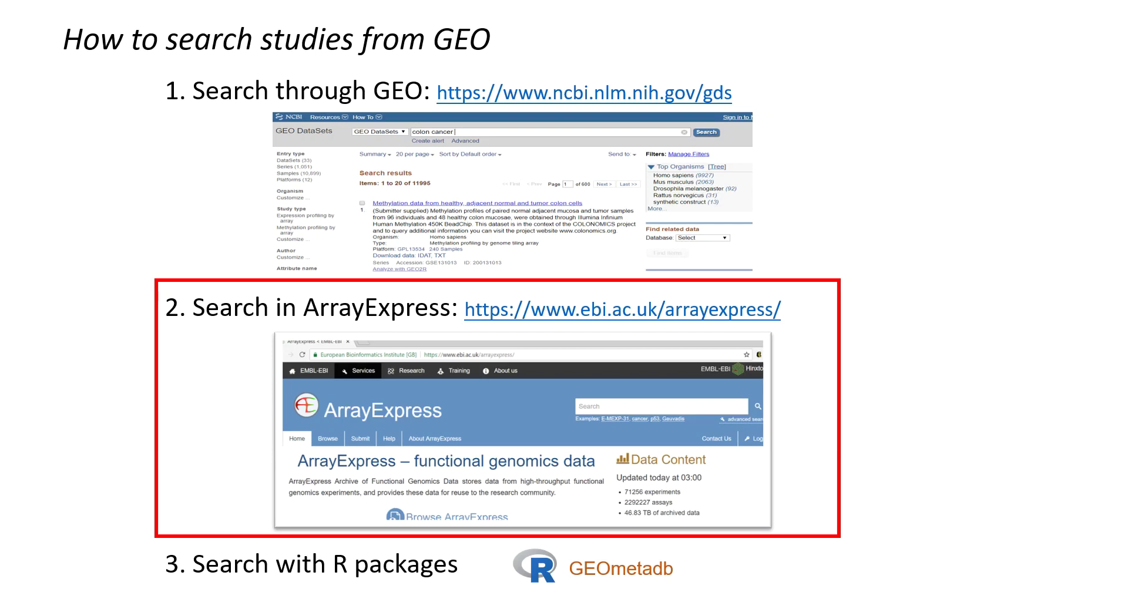
pyautogui.press('Right')
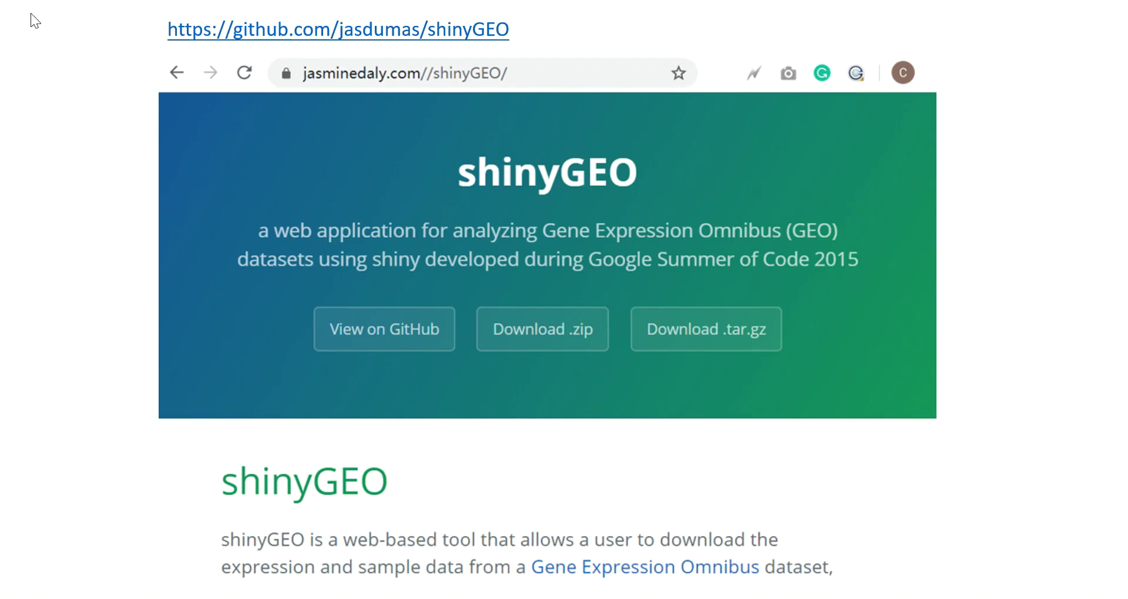
# Advance to the 'One click download and process GEO data' slide
pyautogui.press('Right')
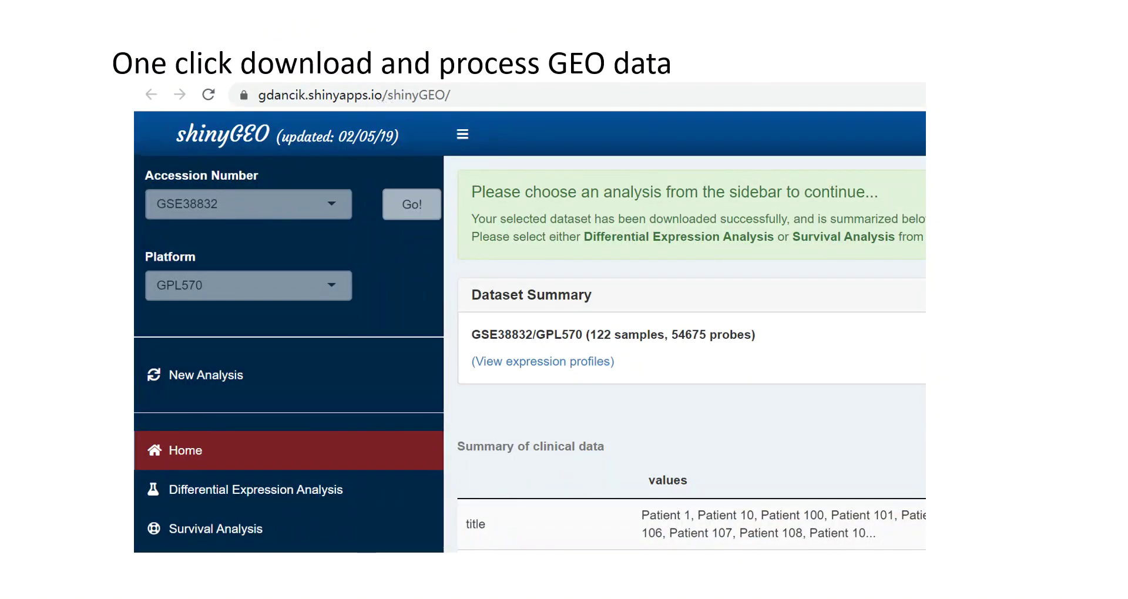
# Leave the slideshow for the NCBI GEO home page in the browser
pyautogui.hotkey('alt', 'Tab')
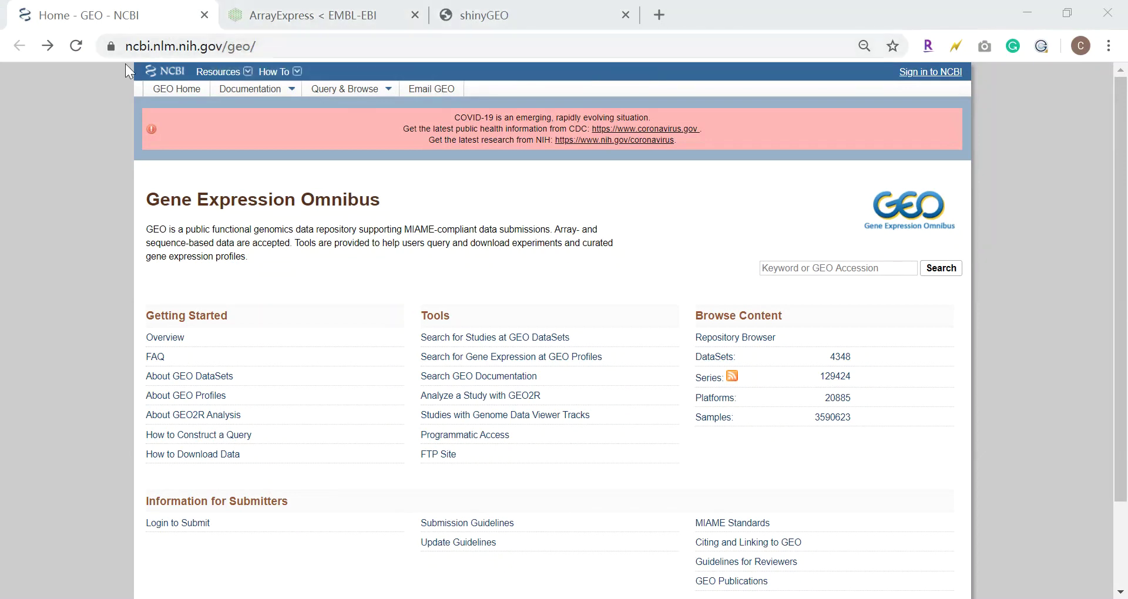
# Search GEO for 'colon cancer' and highlight the total number of results
pyautogui.click(813, 265)
pyautogui.write('c')
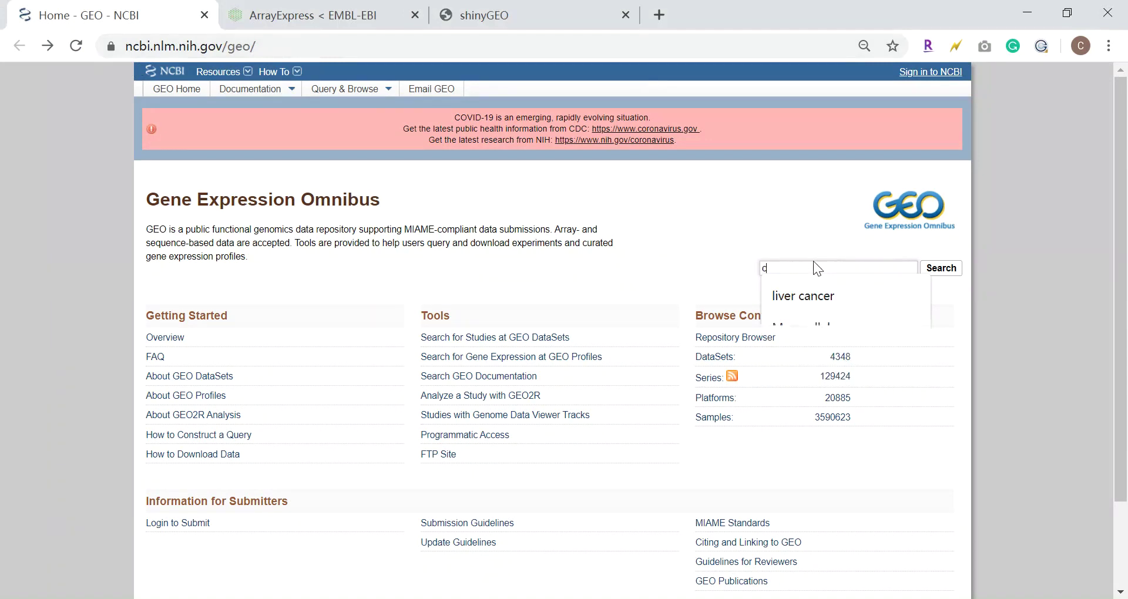
pyautogui.write('olon c')
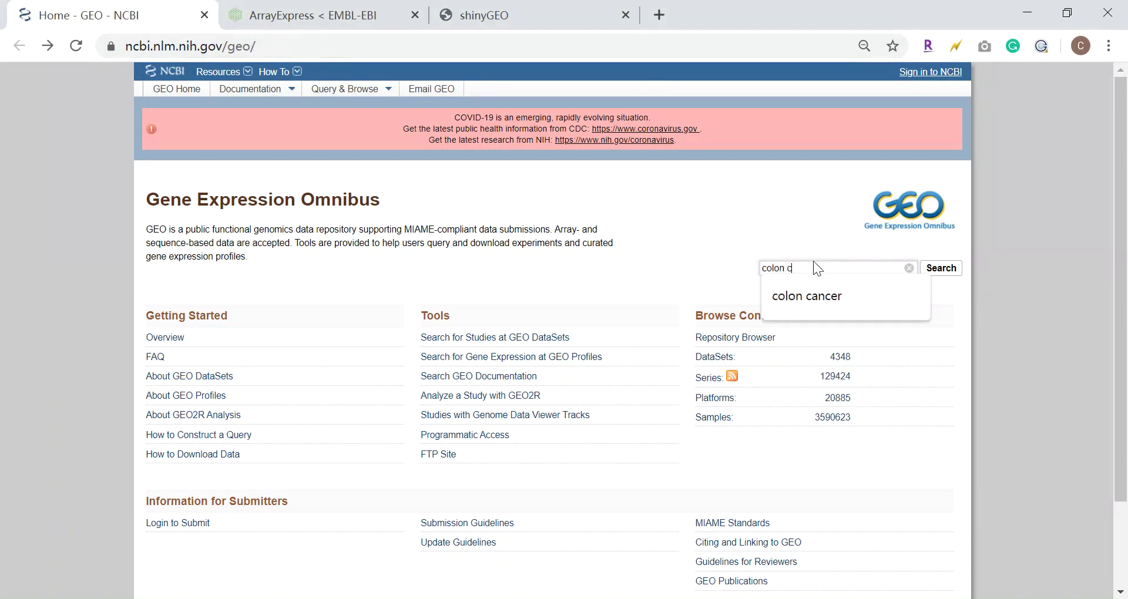
pyautogui.write('ancer')
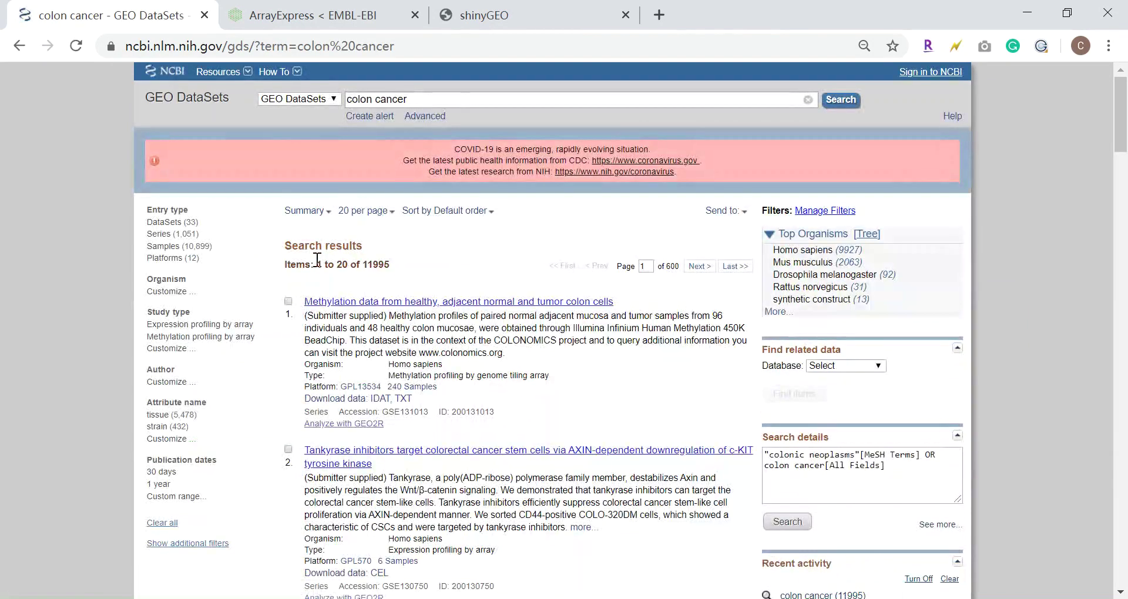
pyautogui.moveTo(284, 264); pyautogui.dragTo(421, 258)
pyautogui.click(425, 261)
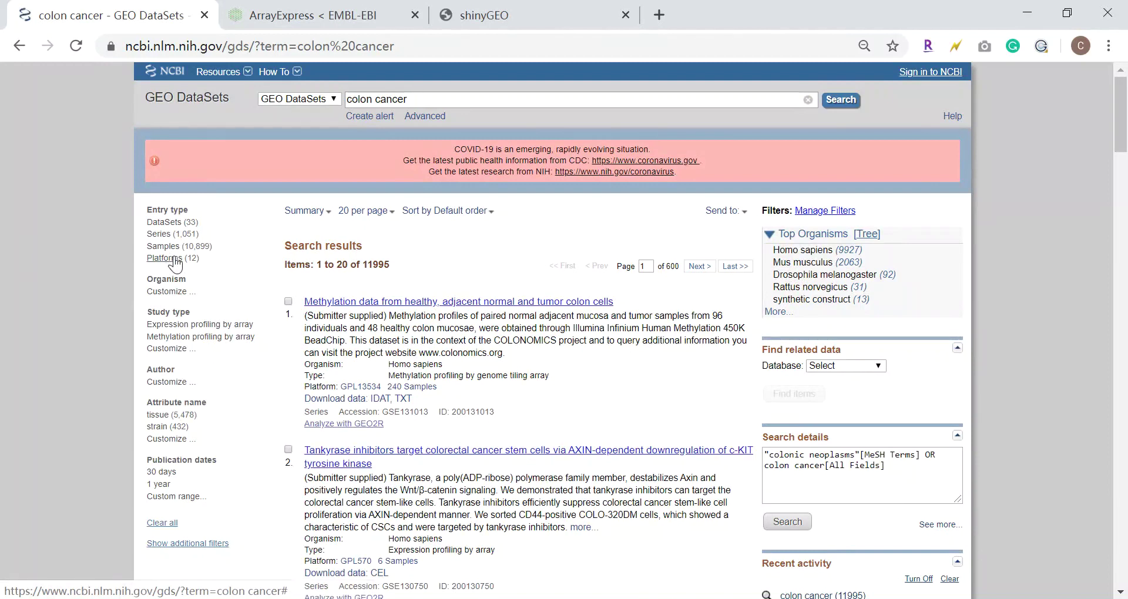
# Scroll the results, noting the first description and the 11995 total, then go to ArrayExpress
pyautogui.scroll(-9, 833, 417)
pyautogui.scroll(10, 825, 402)
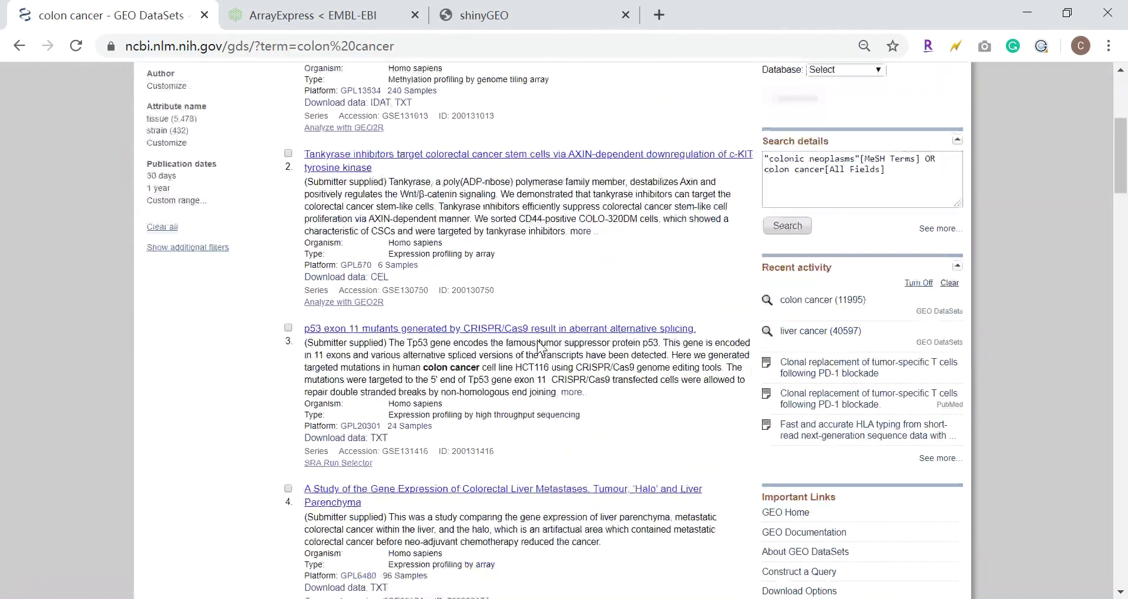
pyautogui.moveTo(389, 317)
pyautogui.mouseDown()
pyautogui.moveTo(526, 355)
pyautogui.moveTo(406, 329)
pyautogui.mouseUp()
pyautogui.click(523, 355)
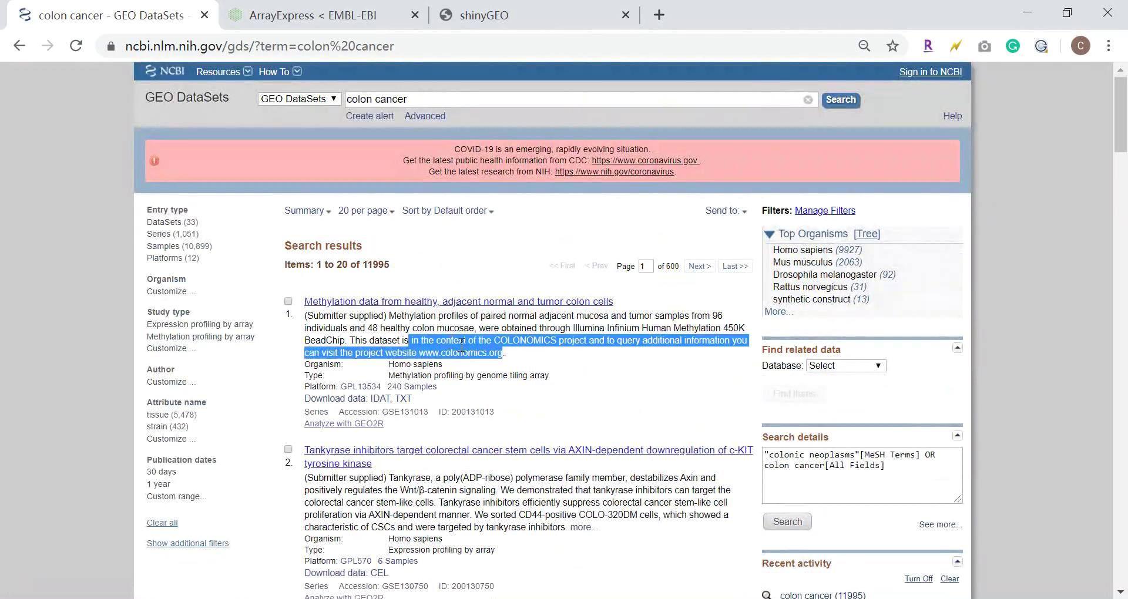
pyautogui.scroll(-6, 467, 357)
pyautogui.scroll(-8, 463, 341)
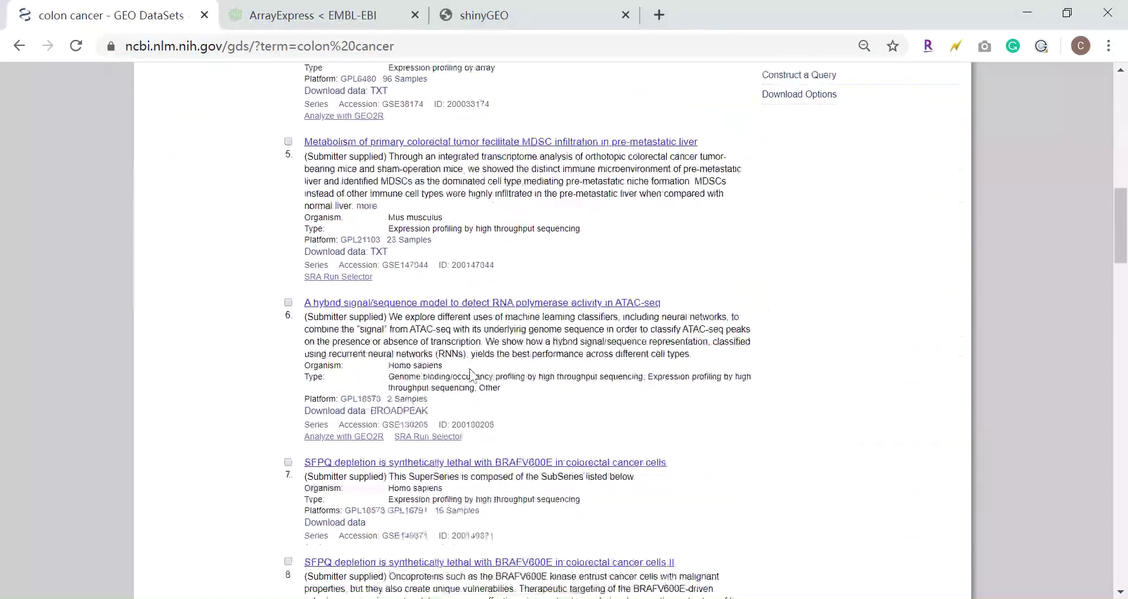
pyautogui.scroll(14, 453, 346)
pyautogui.moveTo(395, 302); pyautogui.dragTo(322, 265)
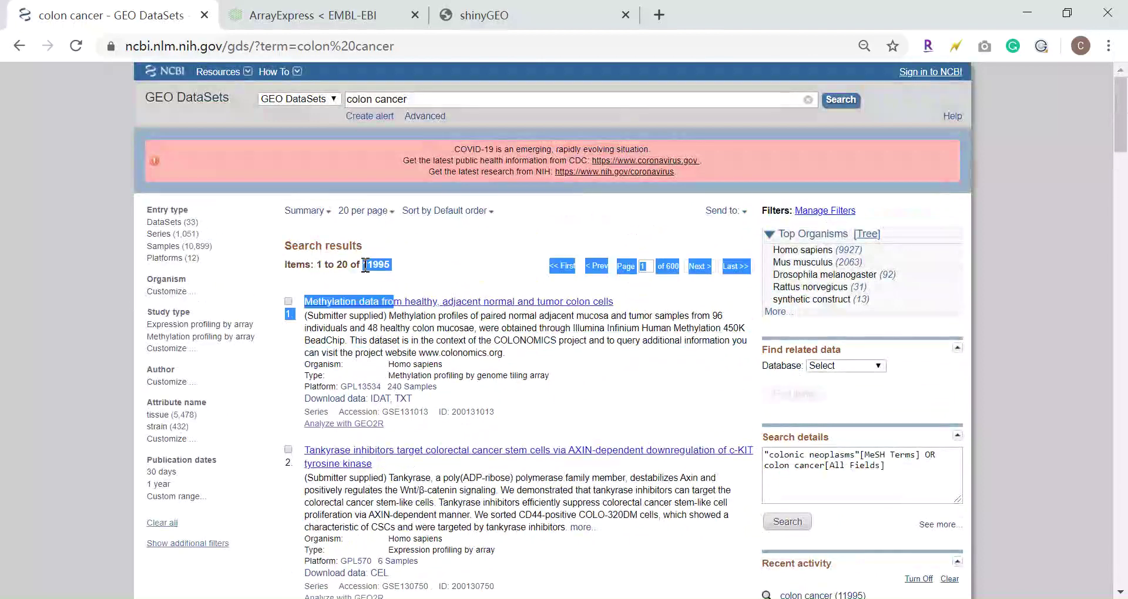
pyautogui.click(411, 267)
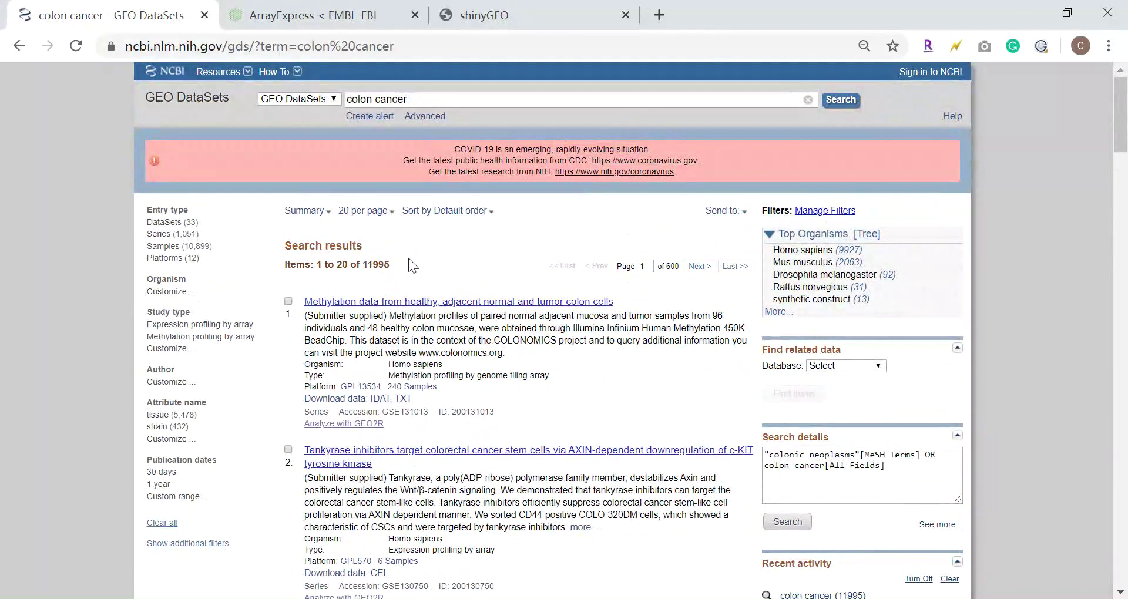
pyautogui.click(301, 13)
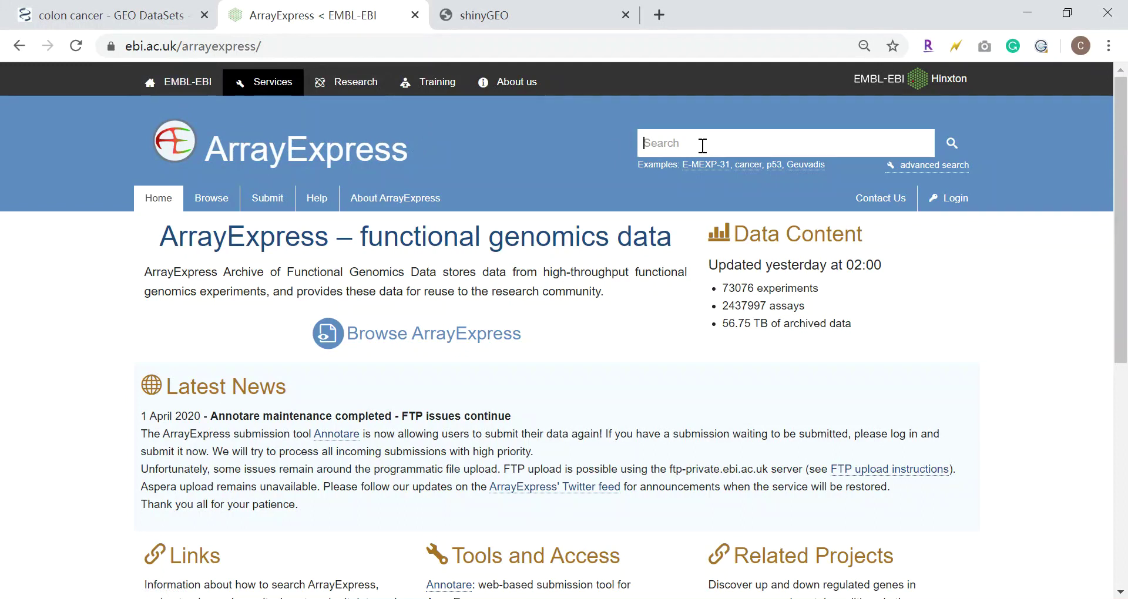
# Search ArrayExpress for 'breast cancer' and inspect the first result's title and organism
pyautogui.write('breast cancer')
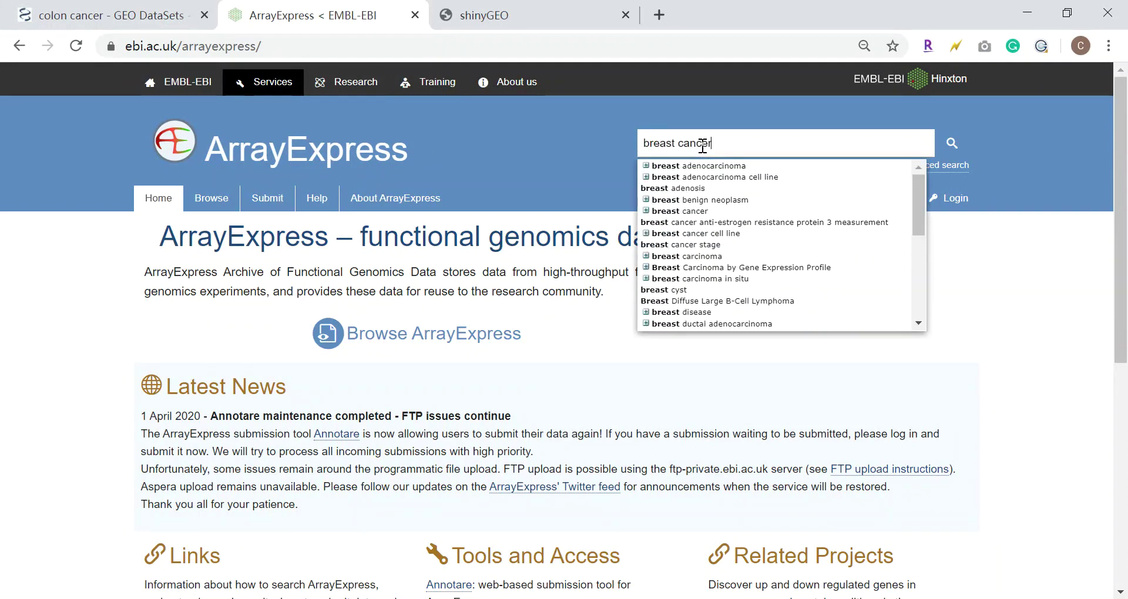
pyautogui.click(708, 165)
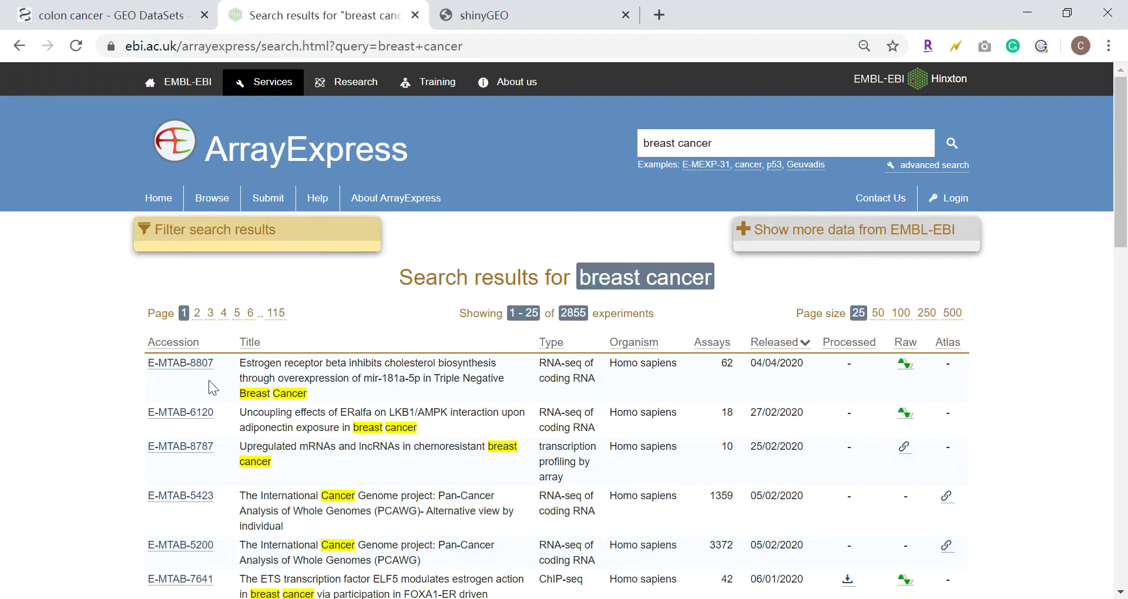
pyautogui.moveTo(270, 363); pyautogui.dragTo(246, 363)
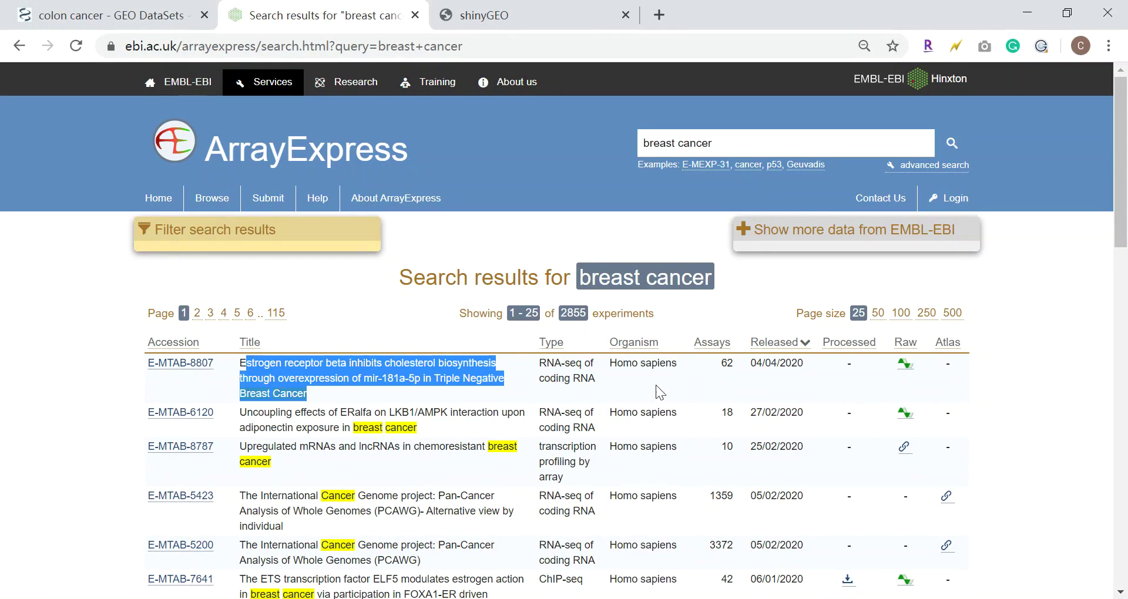
pyautogui.moveTo(617, 364); pyautogui.dragTo(679, 362)
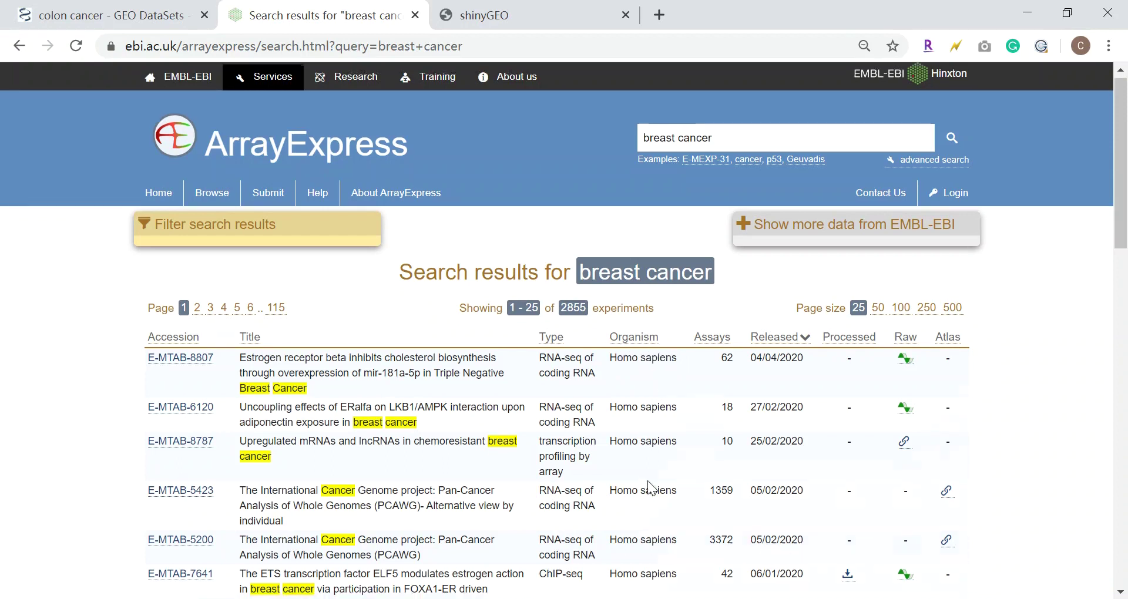
# Look over the 2855 breast cancer results and sort them by number of assays
pyautogui.scroll(-6, 647, 411)
pyautogui.scroll(6, 646, 561)
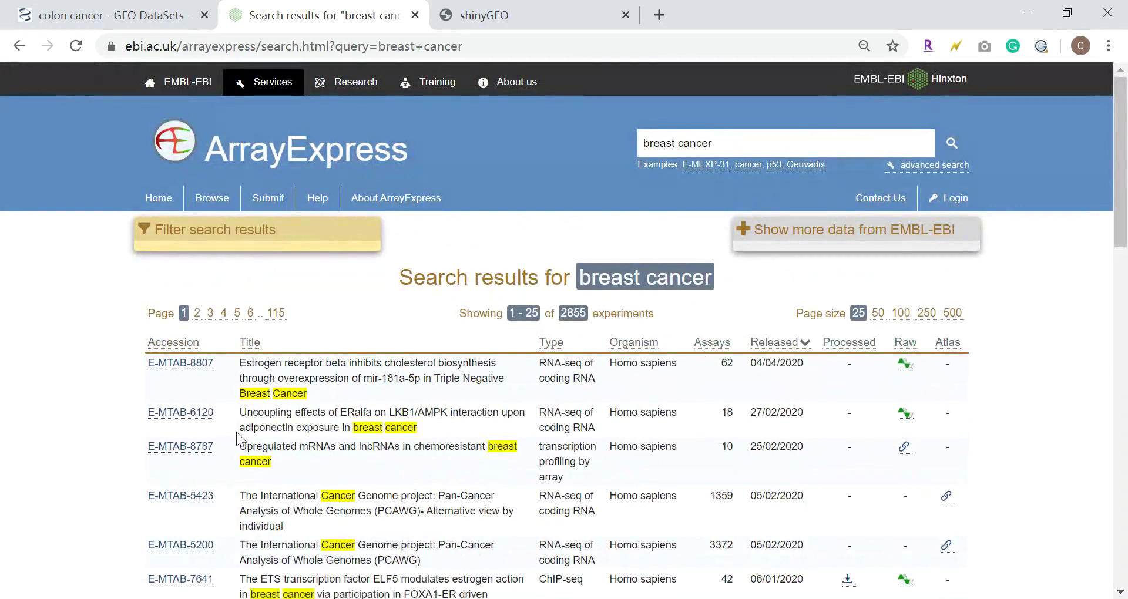
pyautogui.click(717, 346)
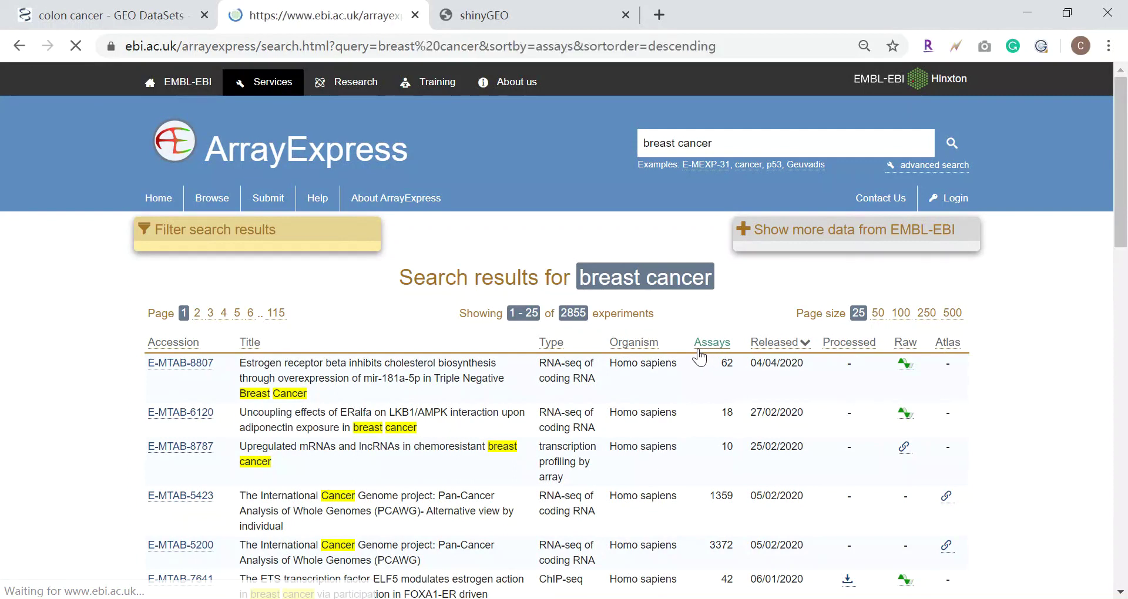
# Open experiment E-GEOD-73002 in a new tab and scroll to its data files
pyautogui.scroll(-1, 314, 410)
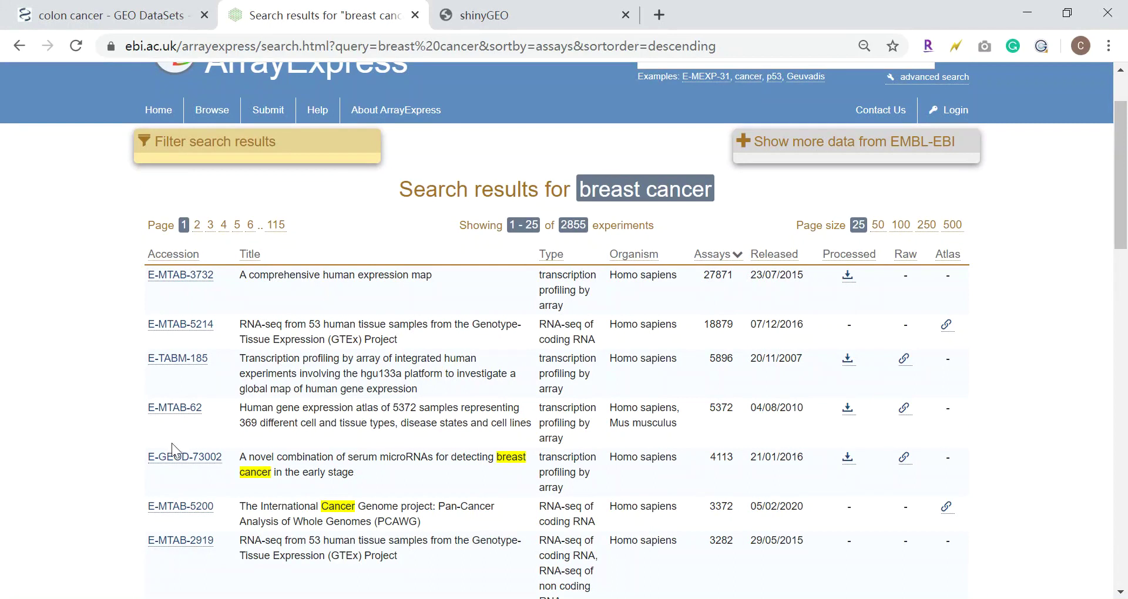
pyautogui.rightClick(181, 462)
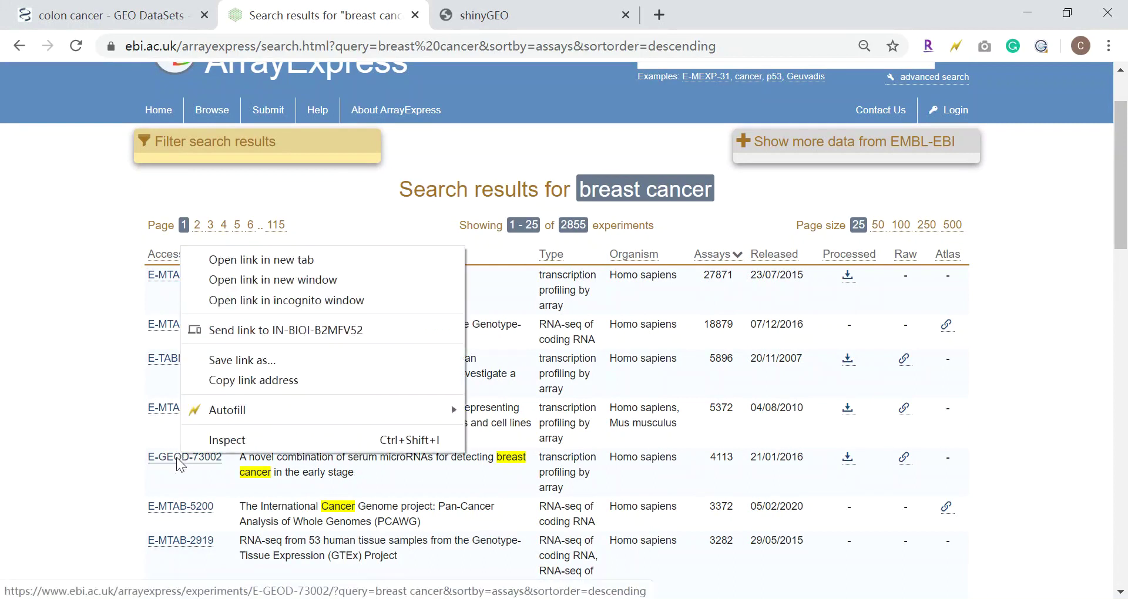
pyautogui.click(108, 461)
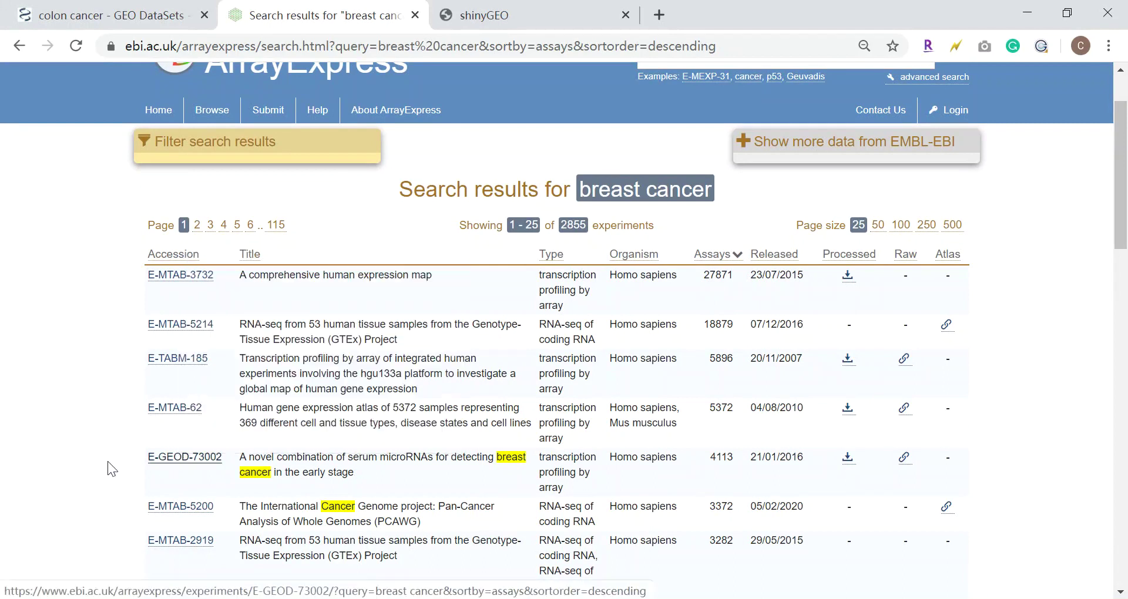
pyautogui.rightClick(169, 461)
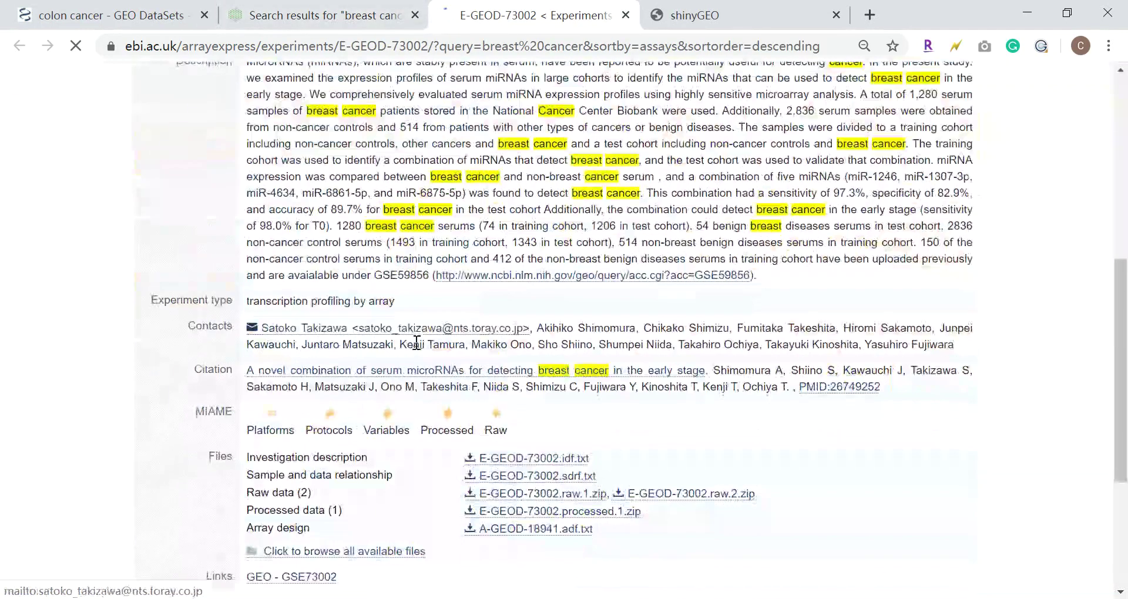
pyautogui.scroll(-6, 365, 417)
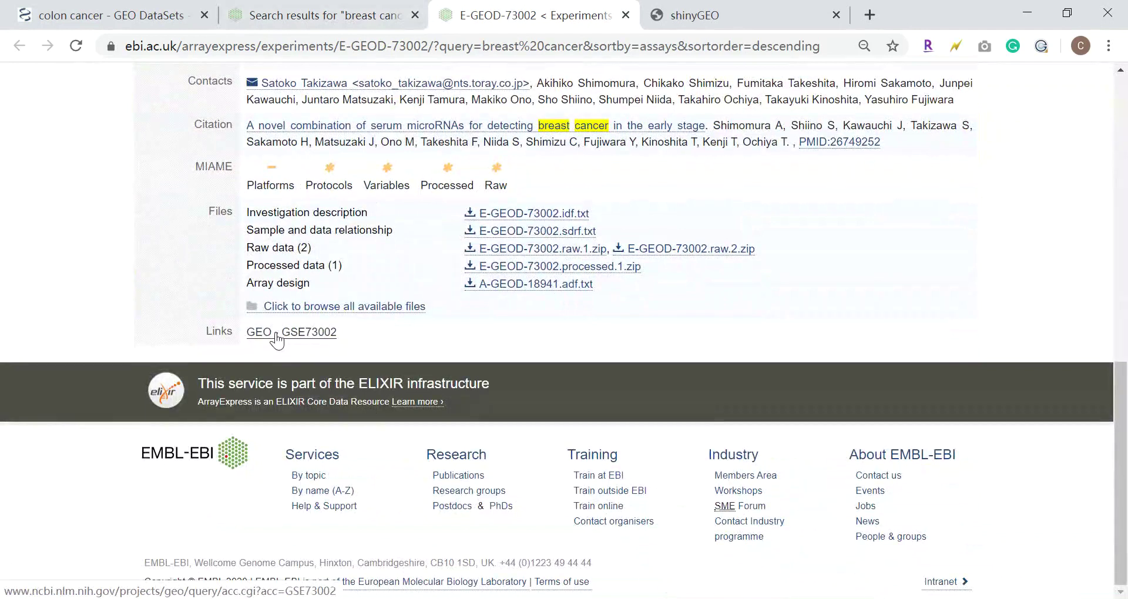
# Open the GEO series record GSE73002 and read through its summary
pyautogui.click(276, 333)
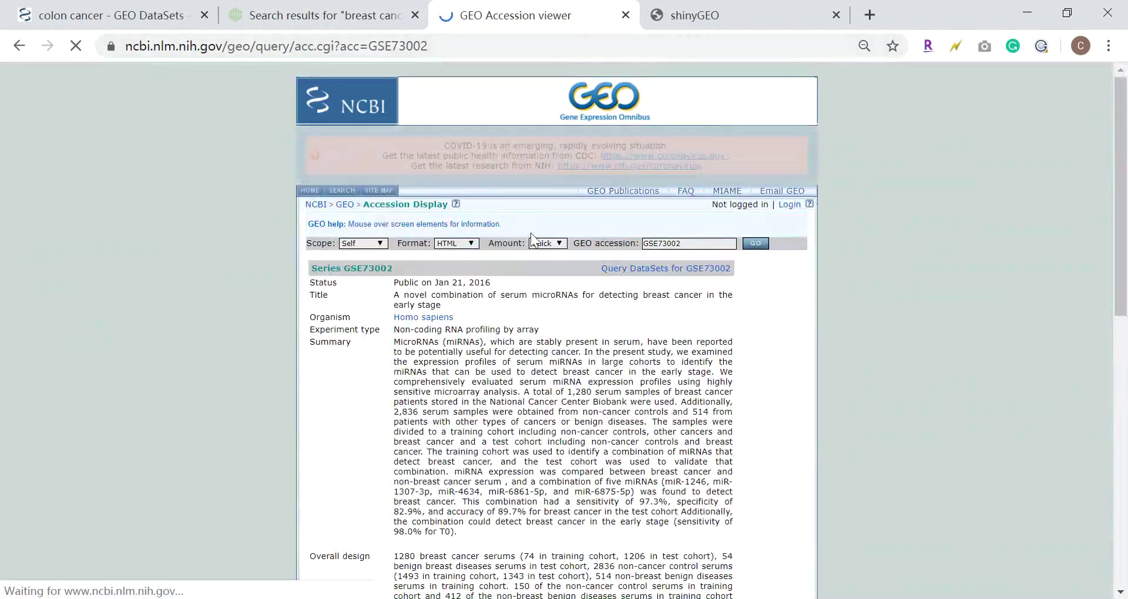
pyautogui.moveTo(450, 353); pyautogui.dragTo(649, 464)
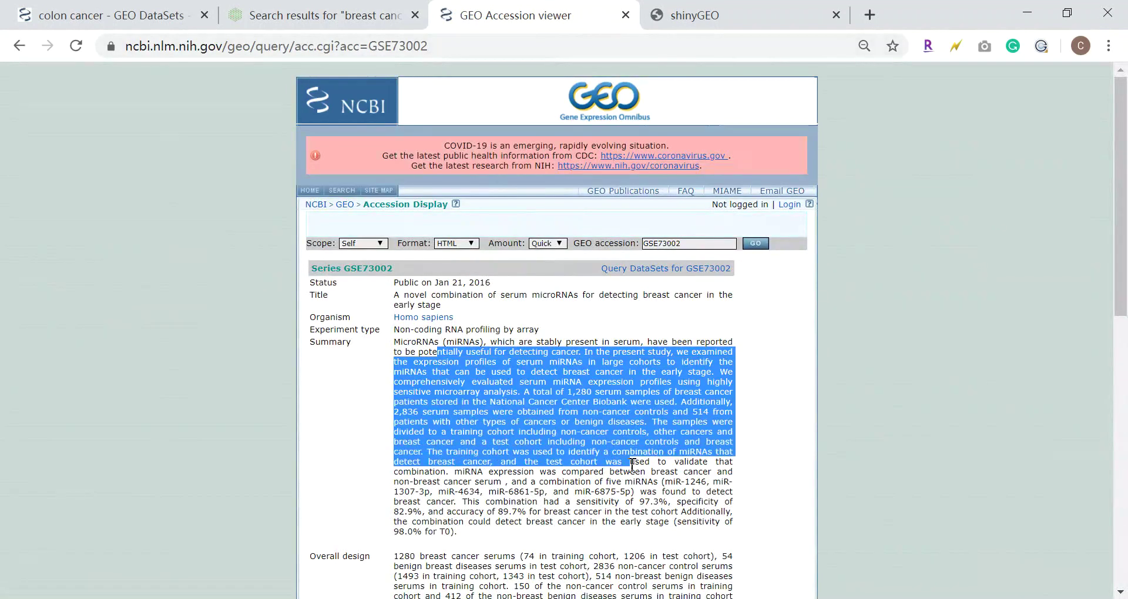
pyautogui.click(648, 460)
pyautogui.scroll(-10, 647, 459)
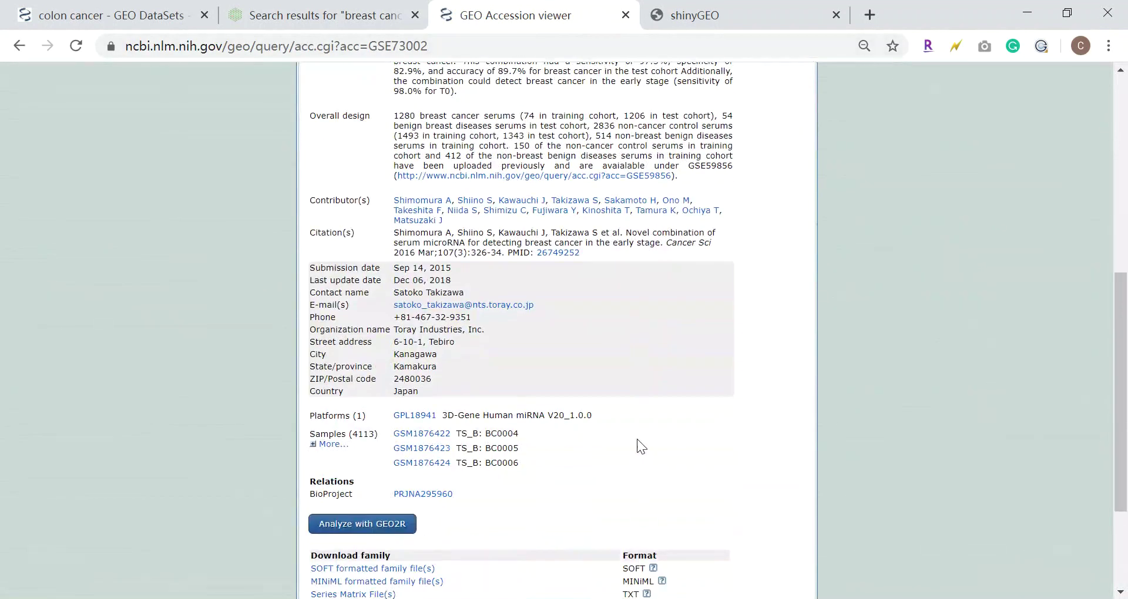
pyautogui.scroll(-1, 612, 431)
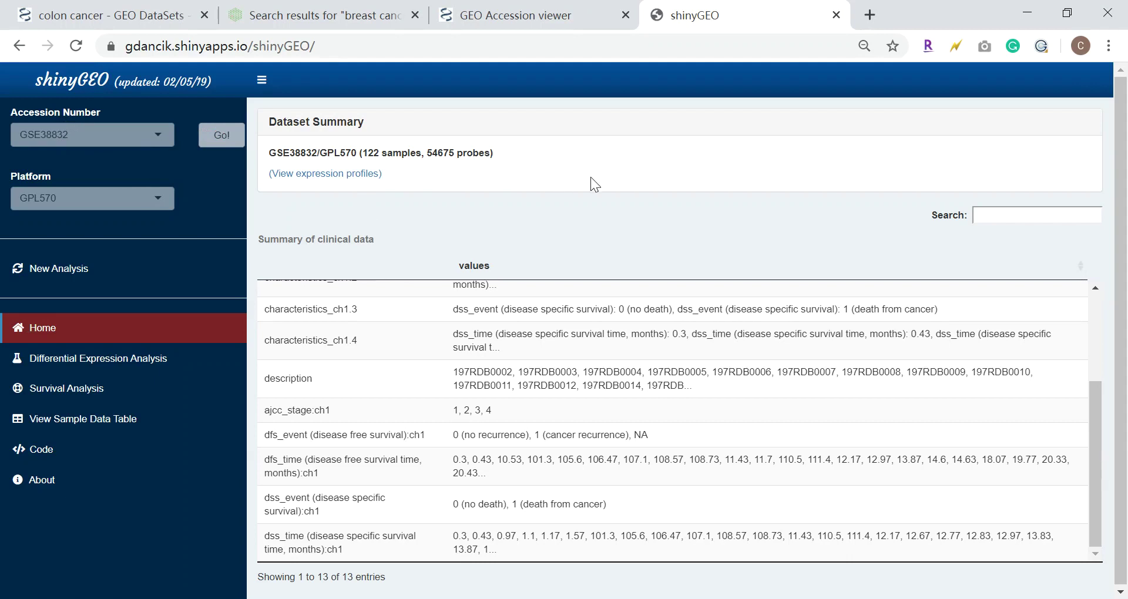
# Open shinyGEO's Differential Expression Analysis page for GSE38832
pyautogui.scroll(3, 478, 338)
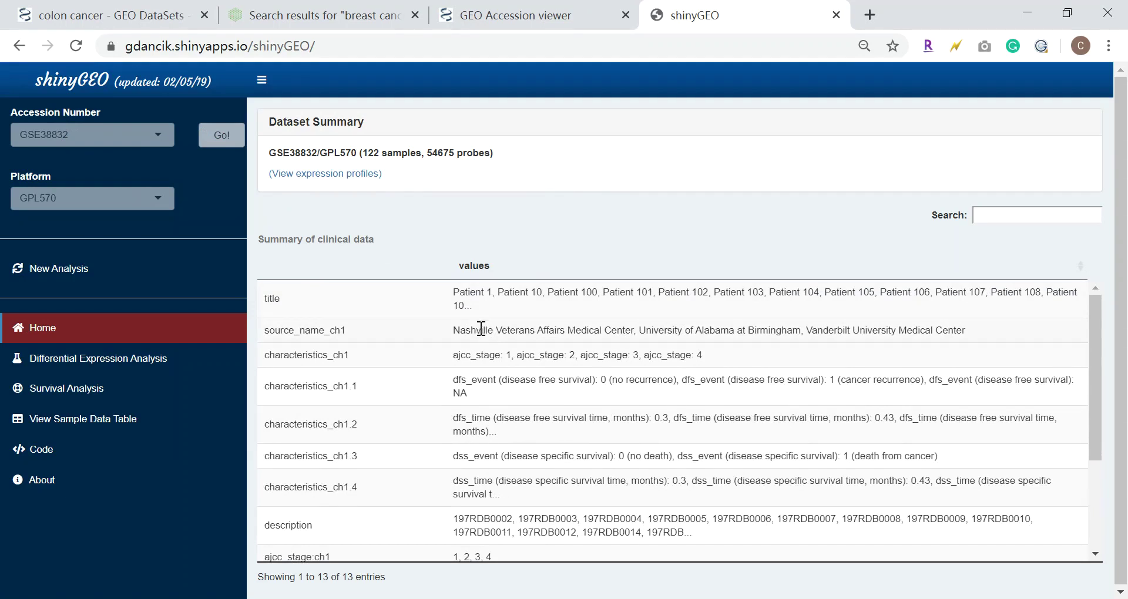
pyautogui.click(97, 363)
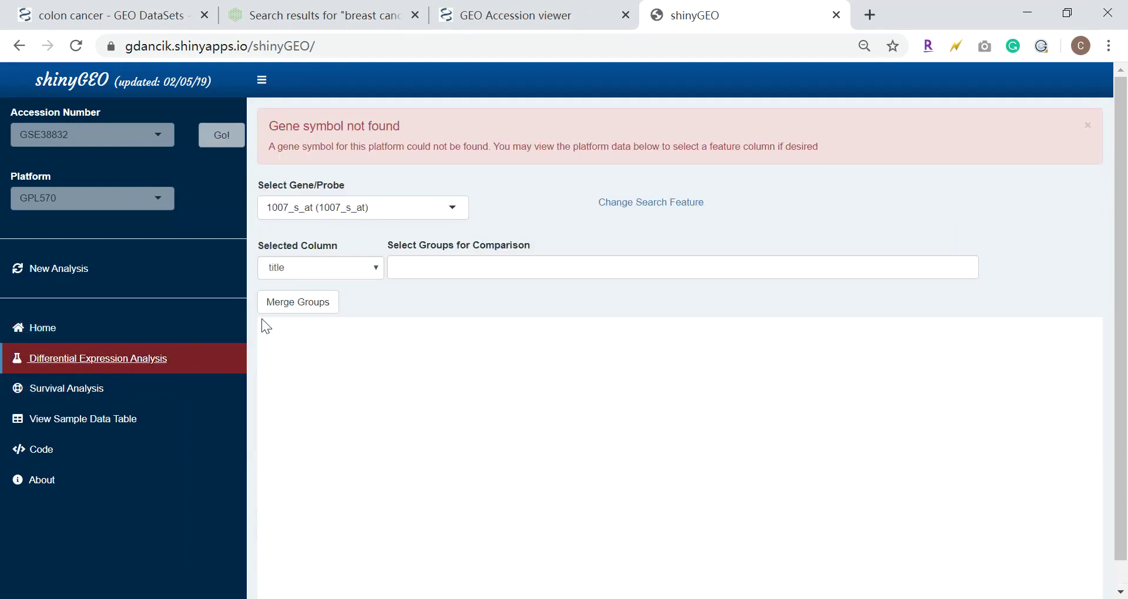
# Change the gene search feature from probe ID to Gene Symbol
pyautogui.click(393, 212)
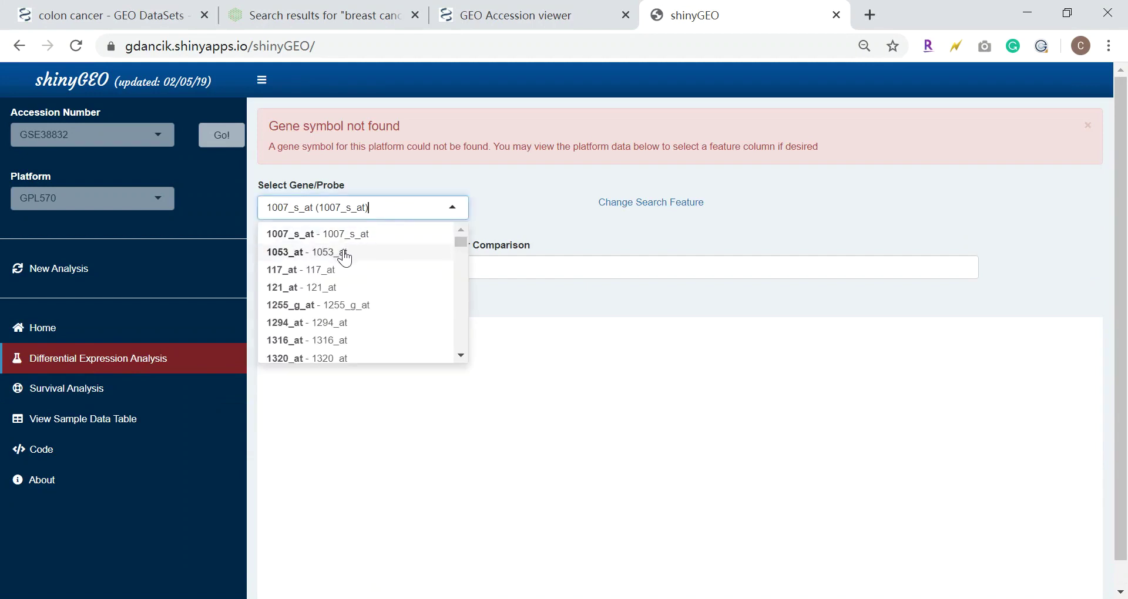
pyautogui.click(506, 210)
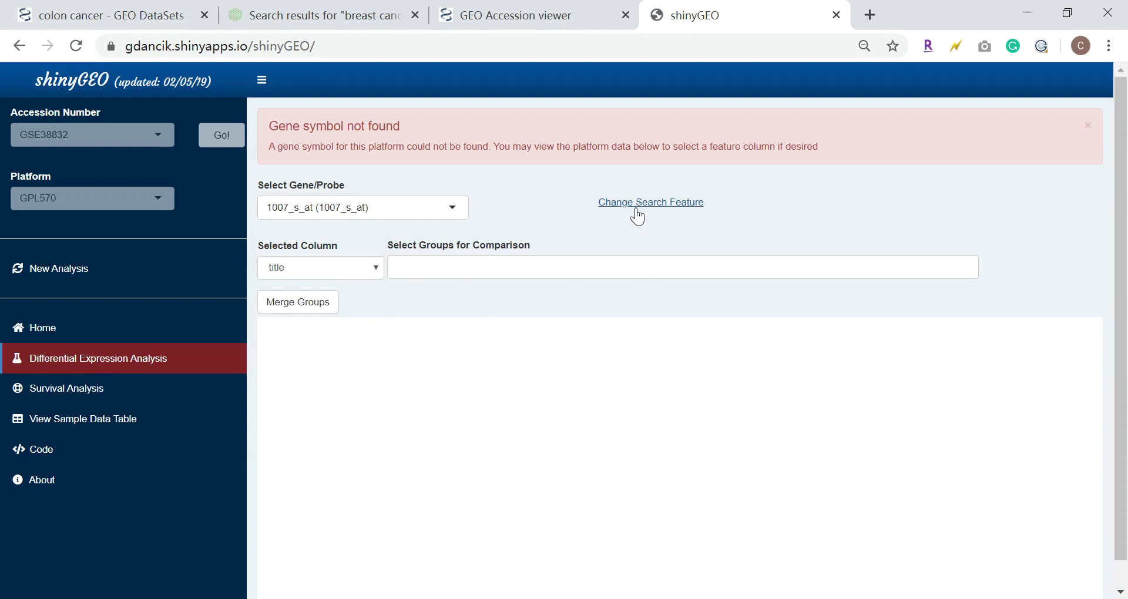
pyautogui.click(637, 212)
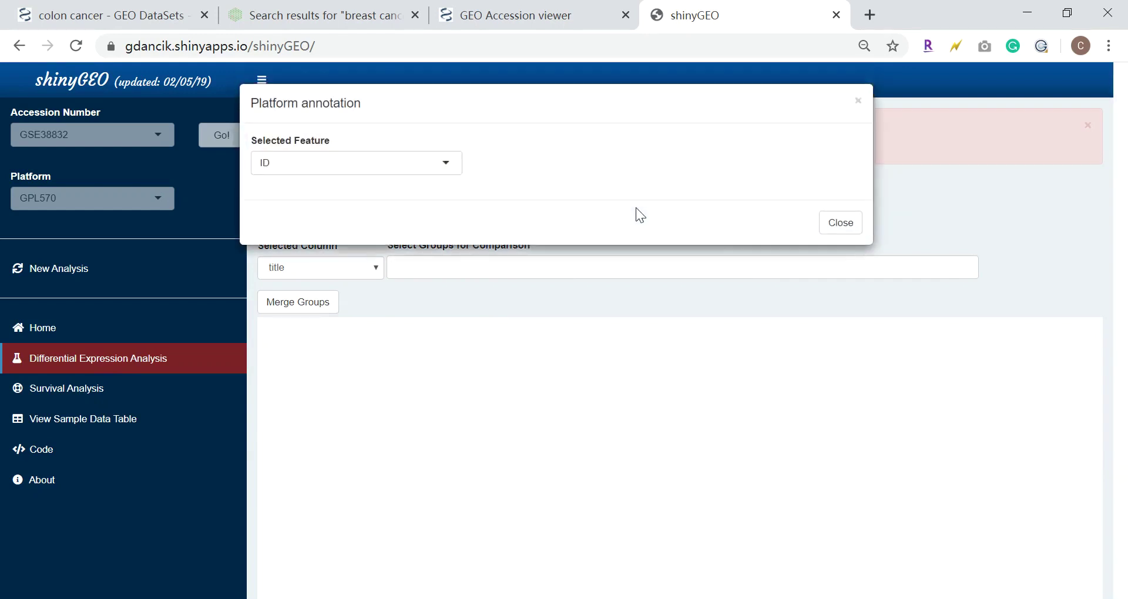
pyautogui.click(428, 171)
pyautogui.scroll(-3, 365, 235)
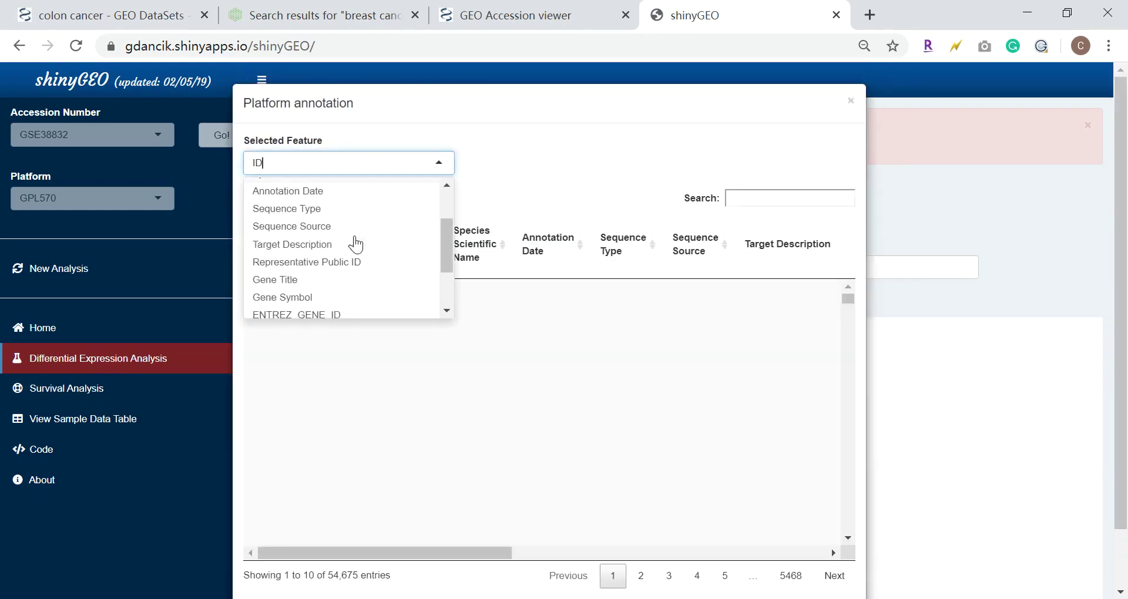
pyautogui.click(322, 278)
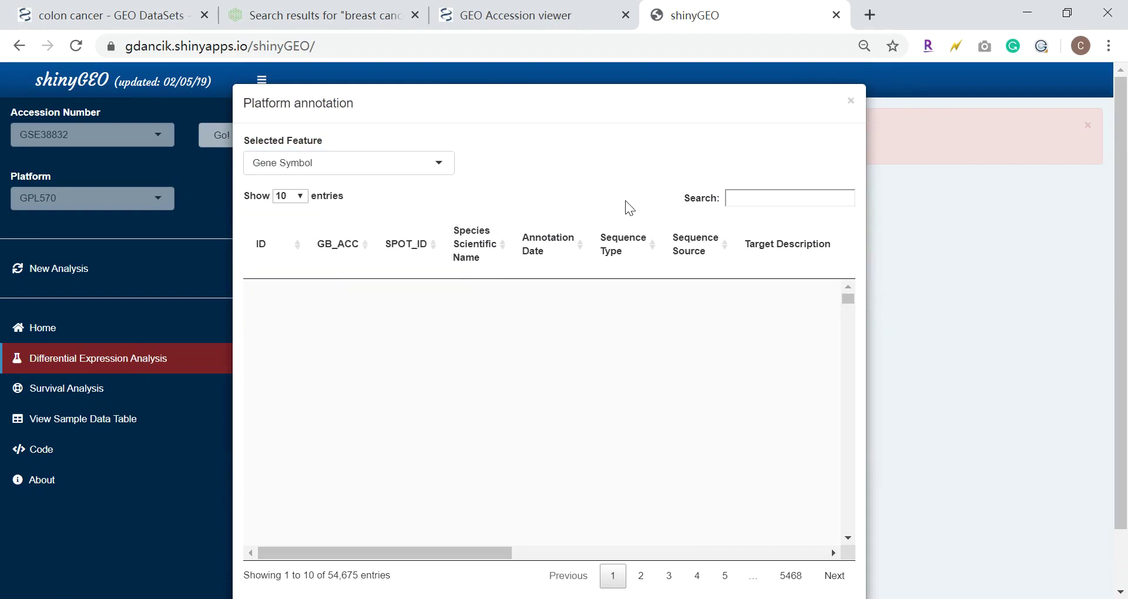
pyautogui.click(851, 104)
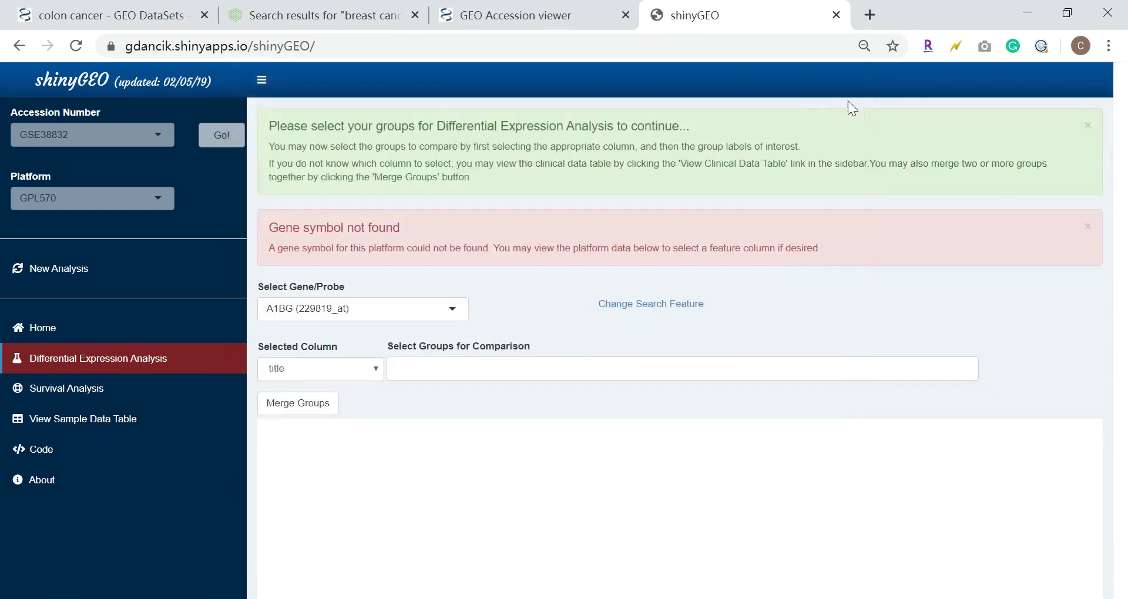
# Choose gene A2M (217757_at) and group samples by ajcc_stage:ch1
pyautogui.click(335, 312)
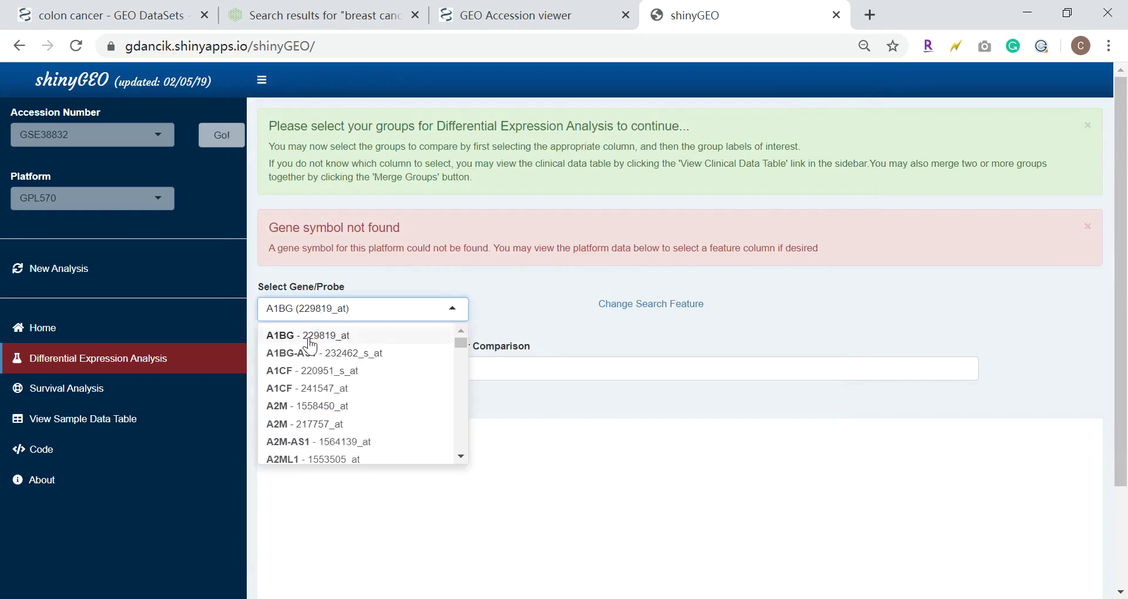
pyautogui.click(309, 425)
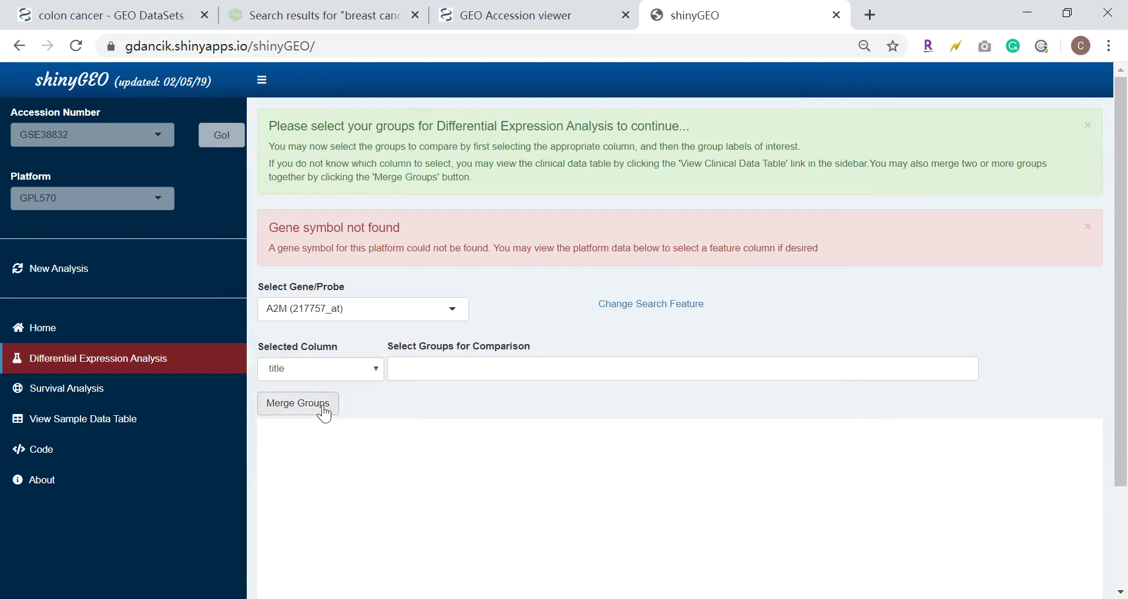
pyautogui.click(368, 370)
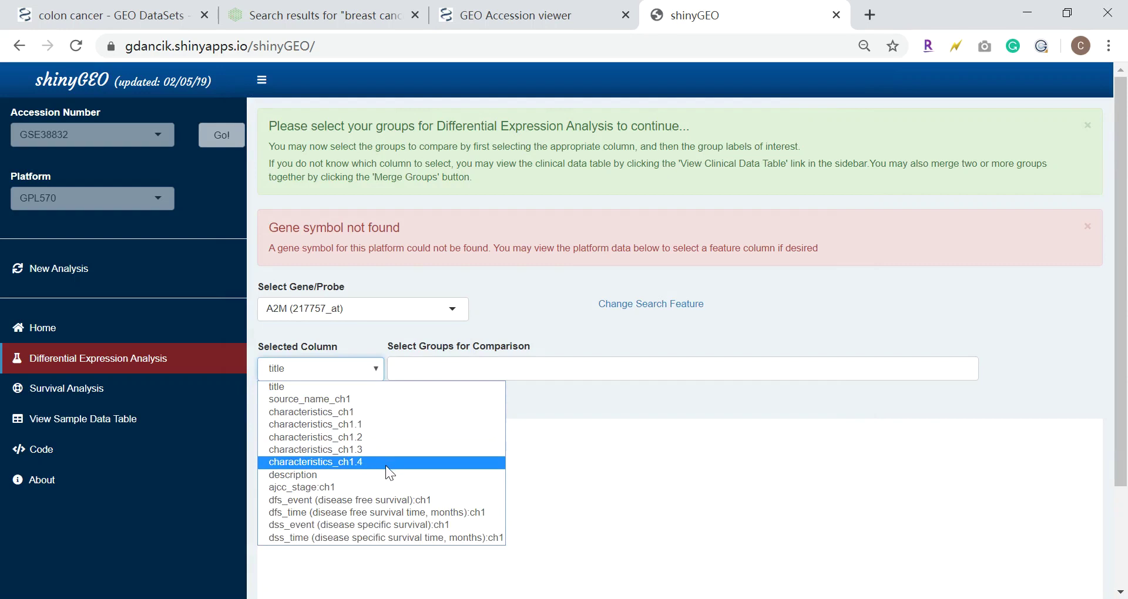
pyautogui.click(389, 487)
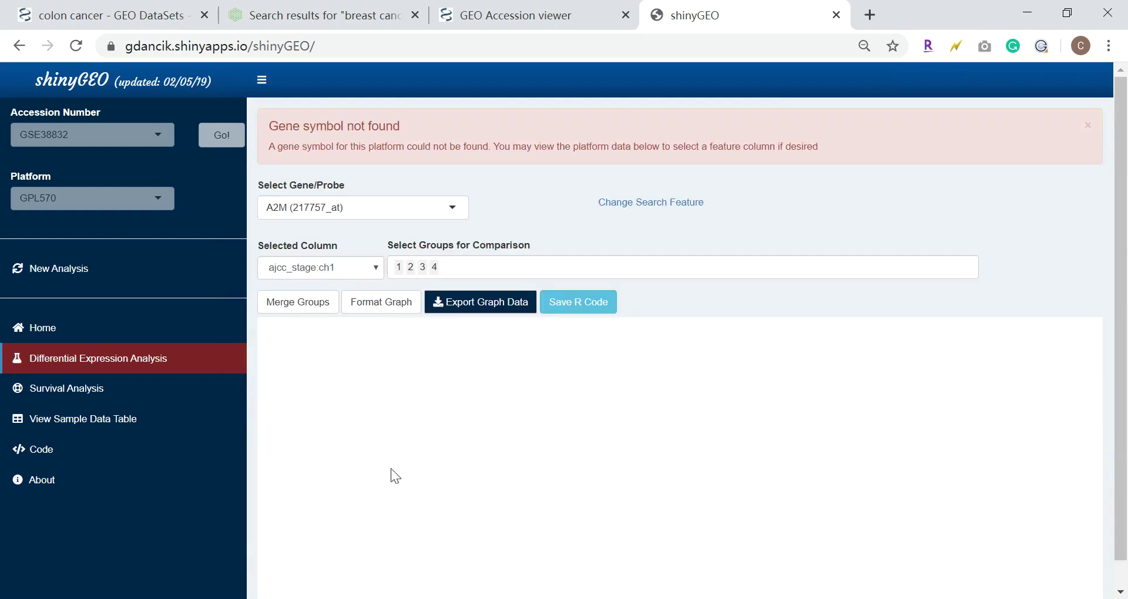
# Export the A2M-by-AJCC-stage dot plot data as CSV, leaving Format Graph unchanged
pyautogui.scroll(-1, 526, 398)
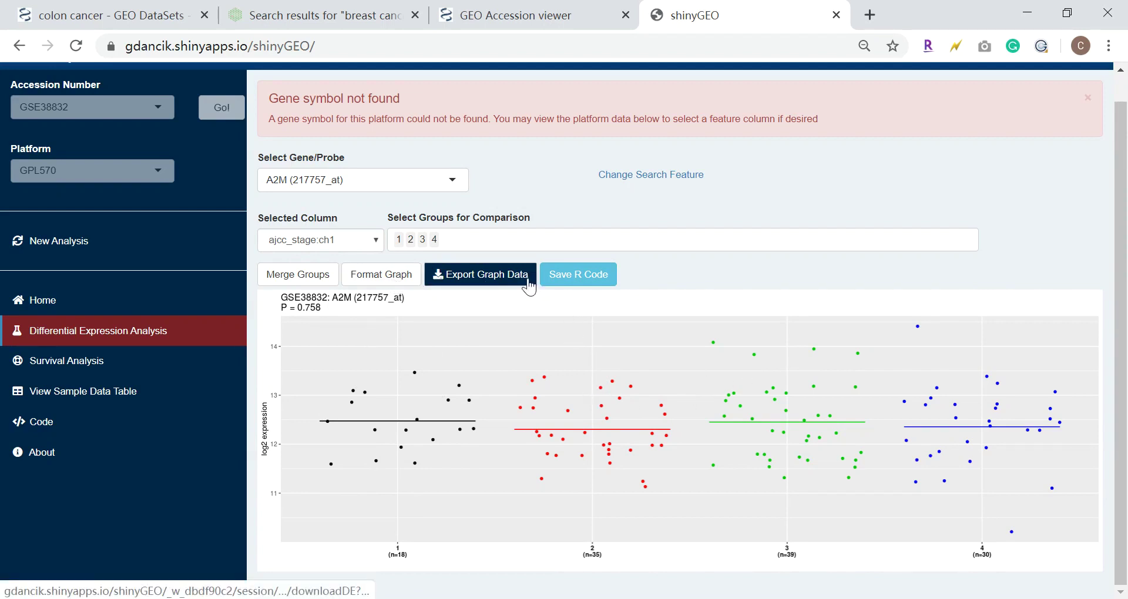
pyautogui.click(495, 287)
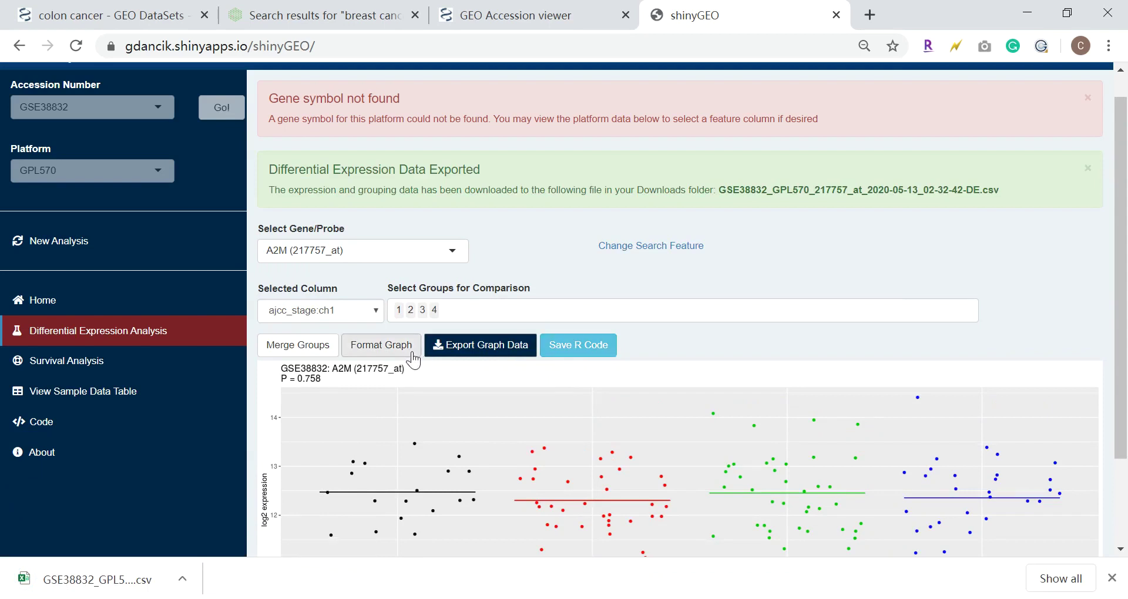
pyautogui.click(374, 355)
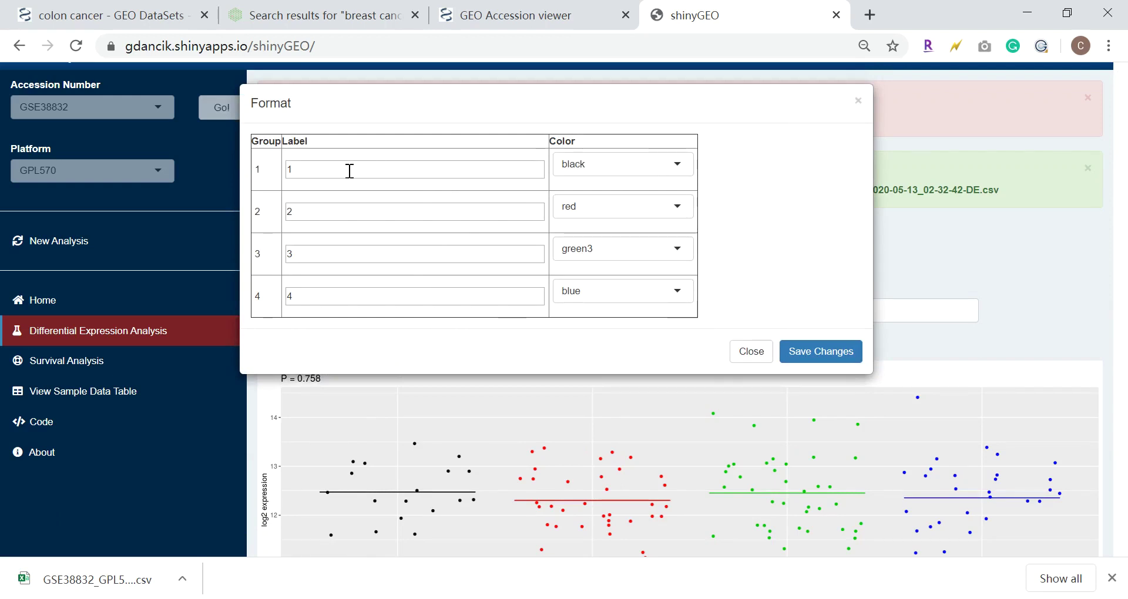
pyautogui.click(858, 101)
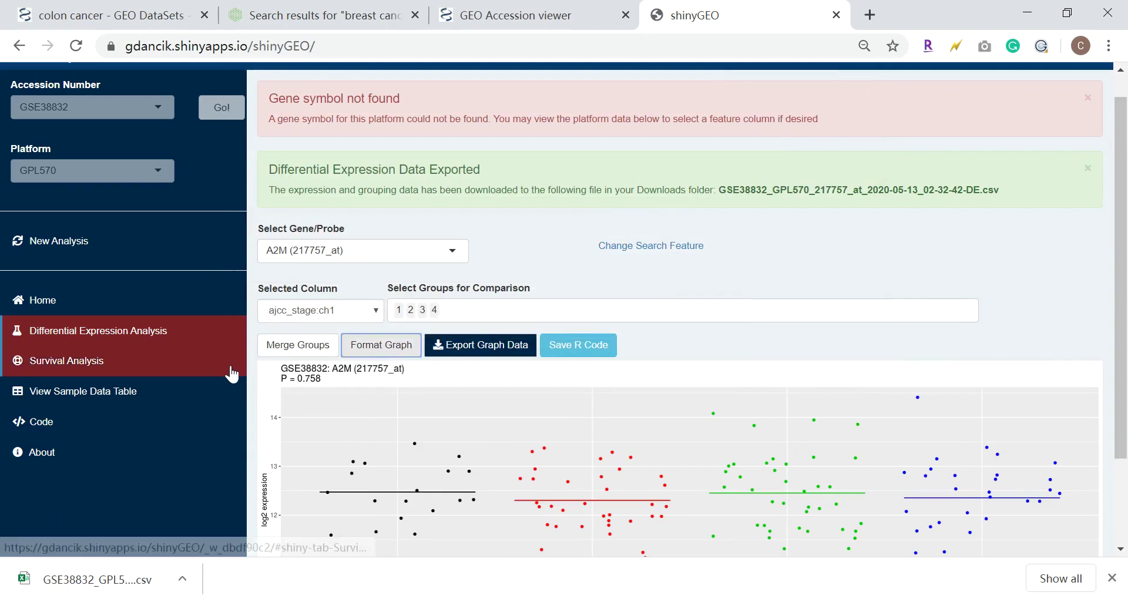
# Go to the Survival Analysis page, keeping A2M 217757_at as the gene
pyautogui.click(106, 370)
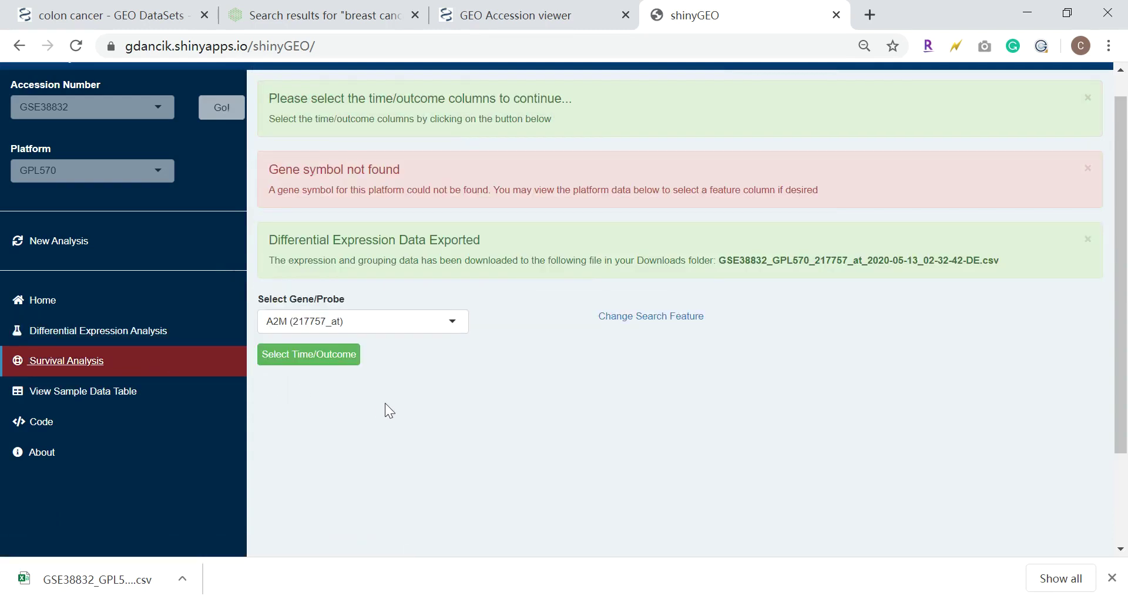
pyautogui.click(389, 323)
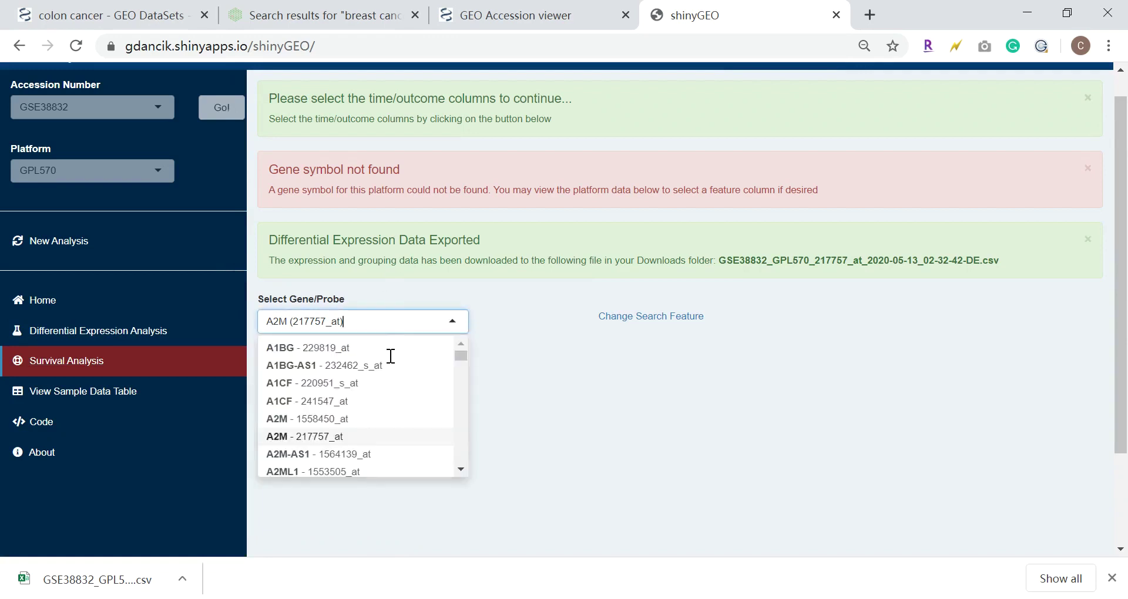
pyautogui.click(341, 438)
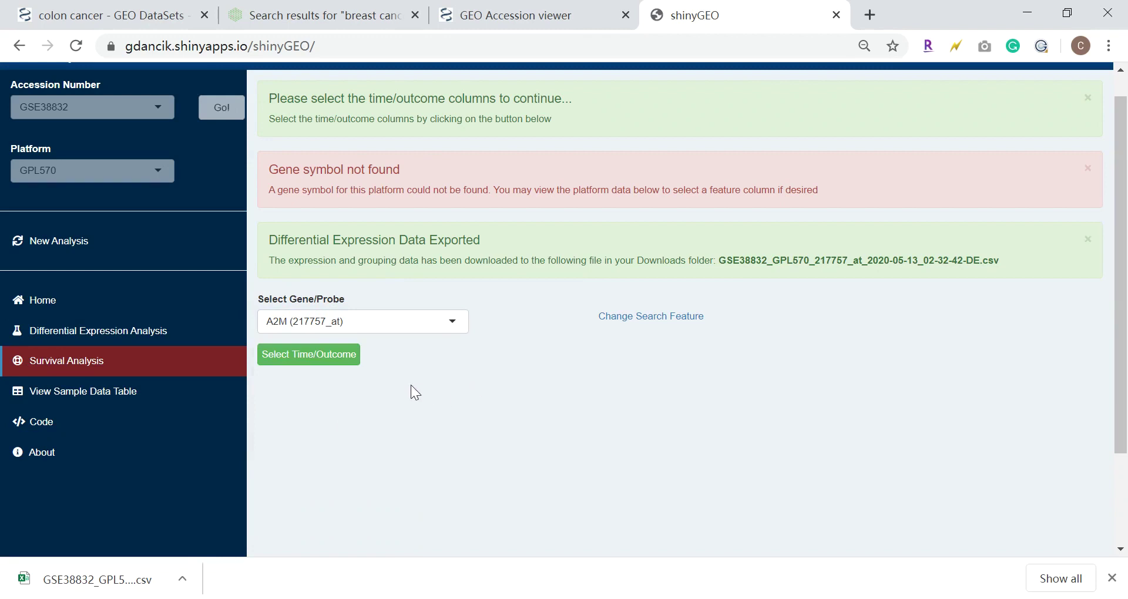
# Set the survival time column to disease-specific survival time (dss_time)
pyautogui.click(308, 355)
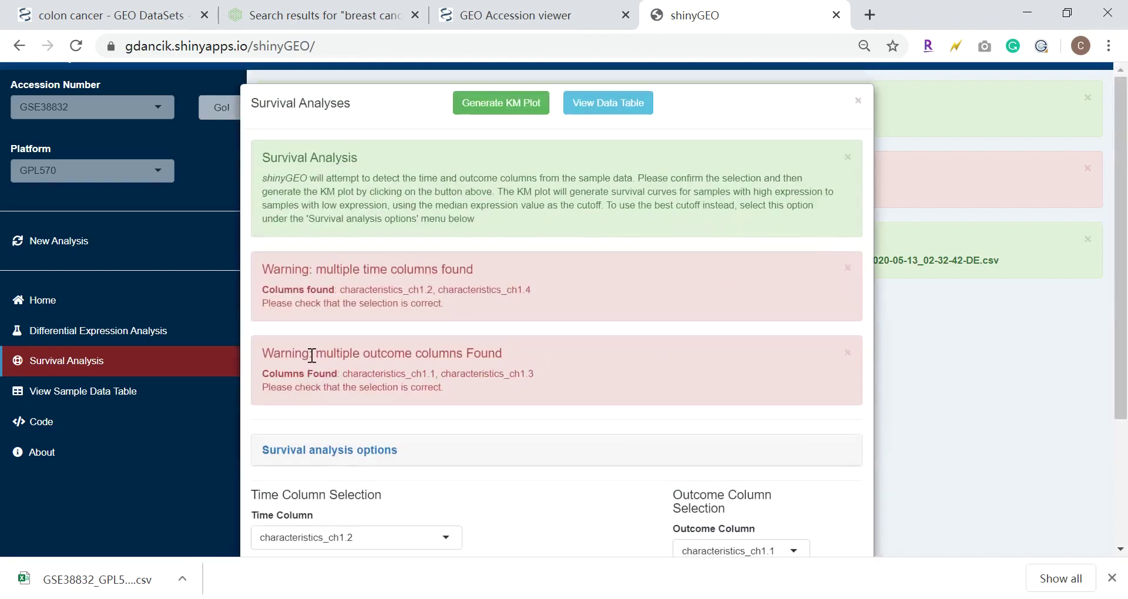
pyautogui.scroll(-1, 506, 225)
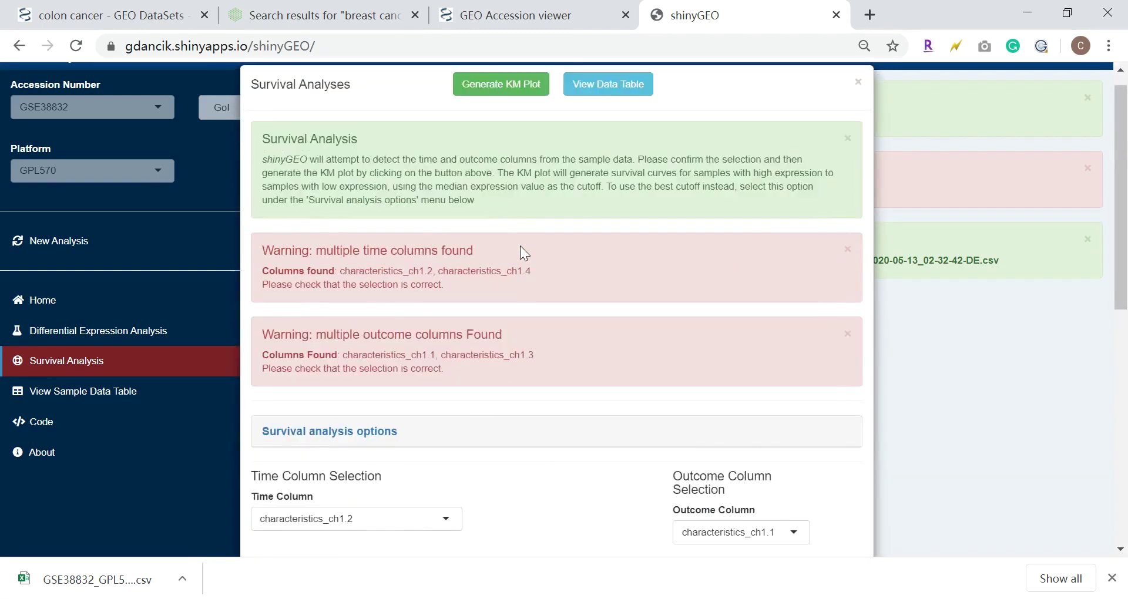
pyautogui.scroll(1, 520, 246)
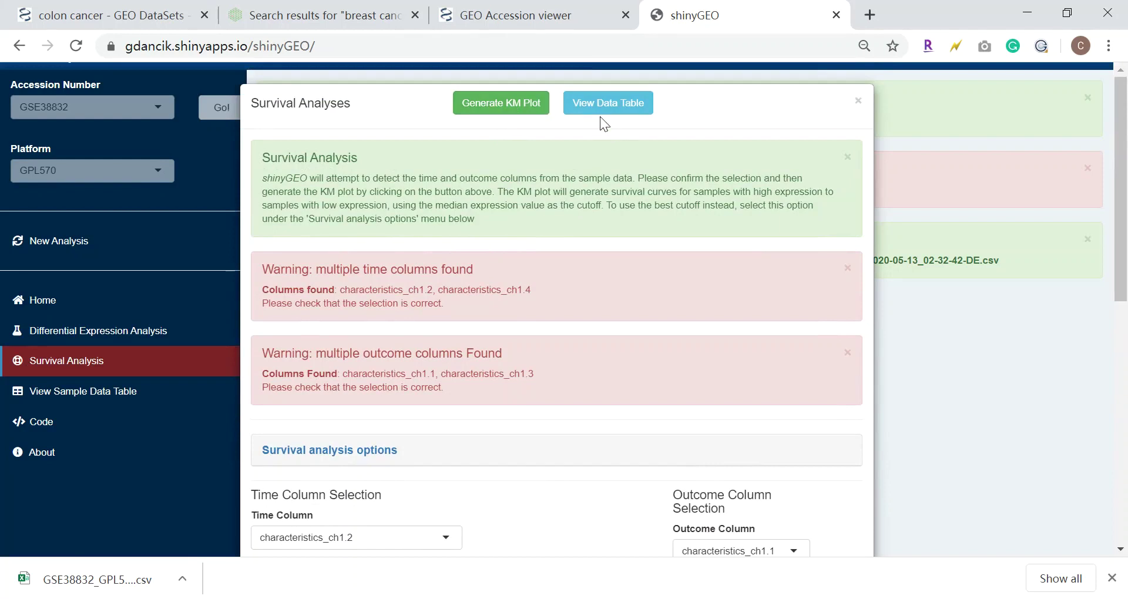
pyautogui.scroll(-3, 519, 309)
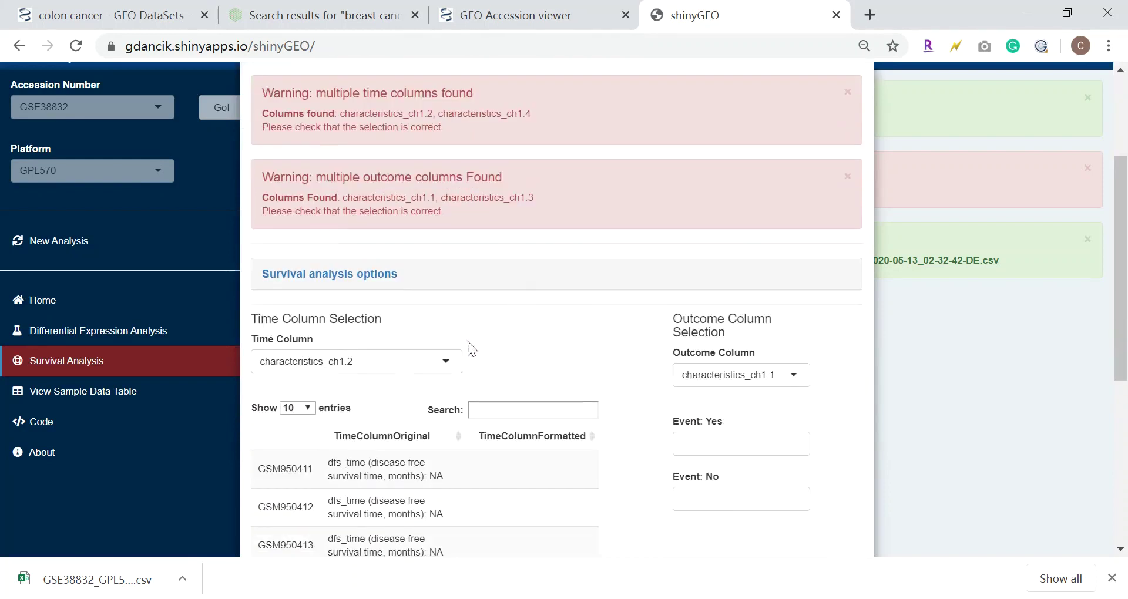
pyautogui.click(428, 369)
pyautogui.scroll(-2, 409, 438)
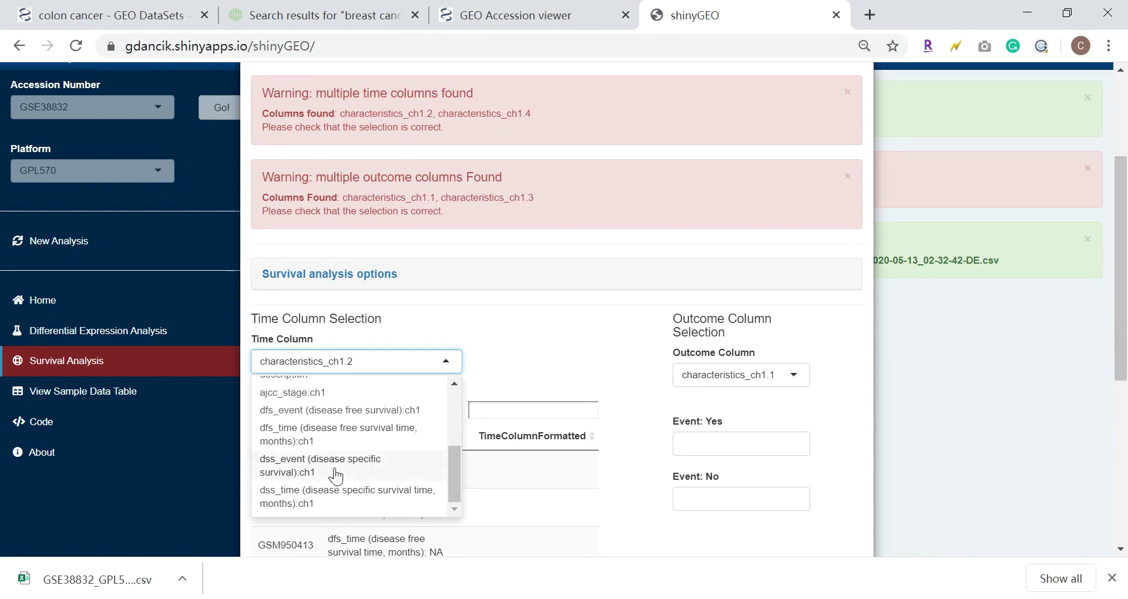
pyautogui.click(322, 499)
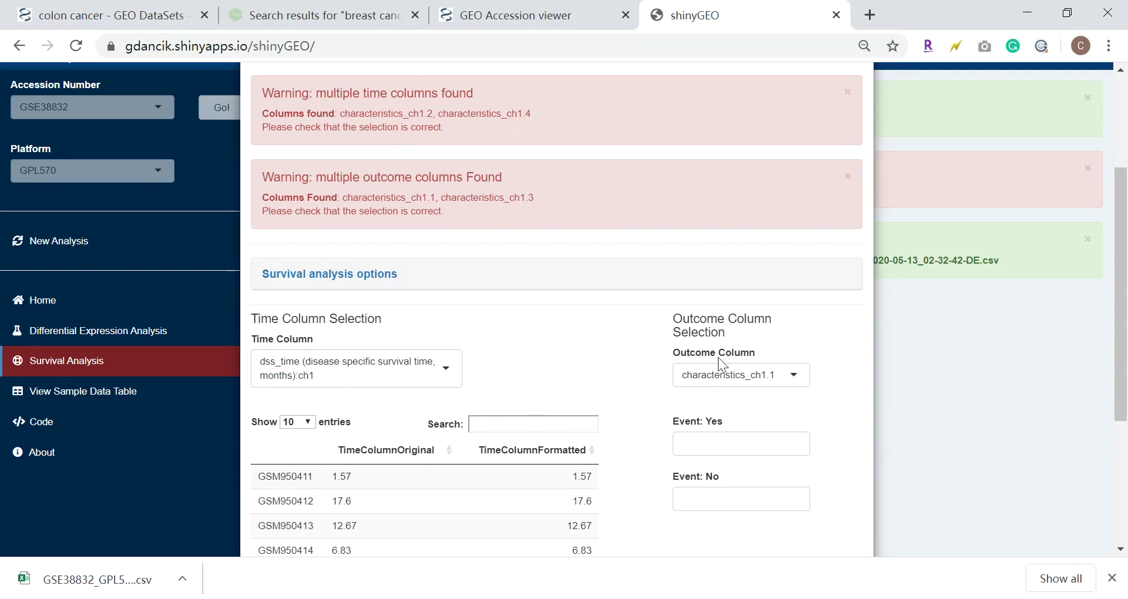
# Use dss_event as outcome, with 1 (death from cancer) as event, 0 (no death) as non-event
pyautogui.click(737, 377)
pyautogui.scroll(-1, 744, 470)
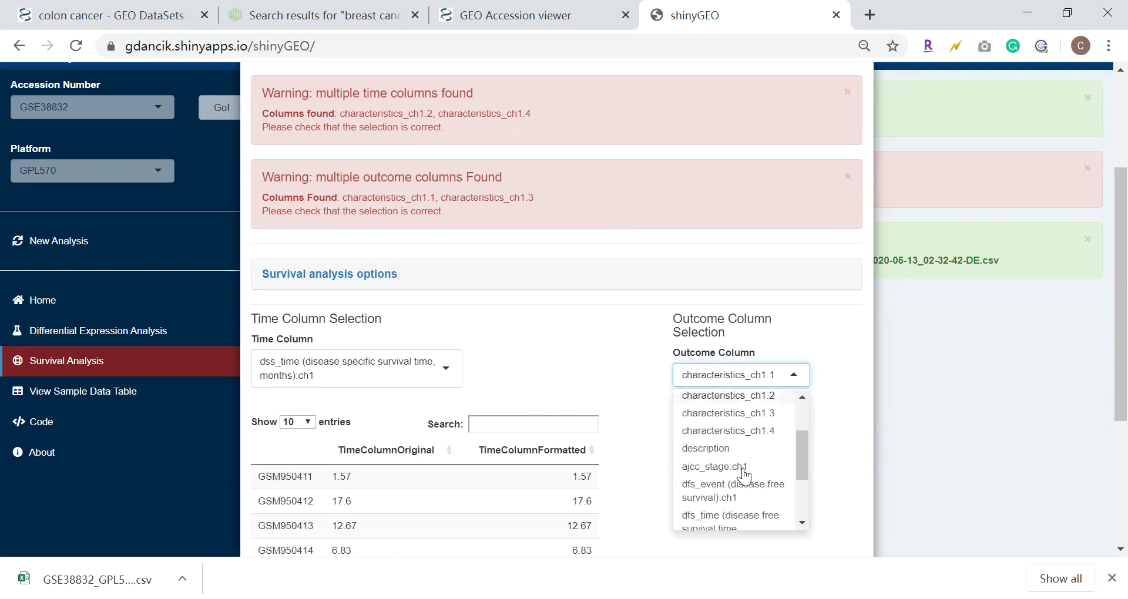
pyautogui.scroll(-3, 744, 470)
pyautogui.click(754, 470)
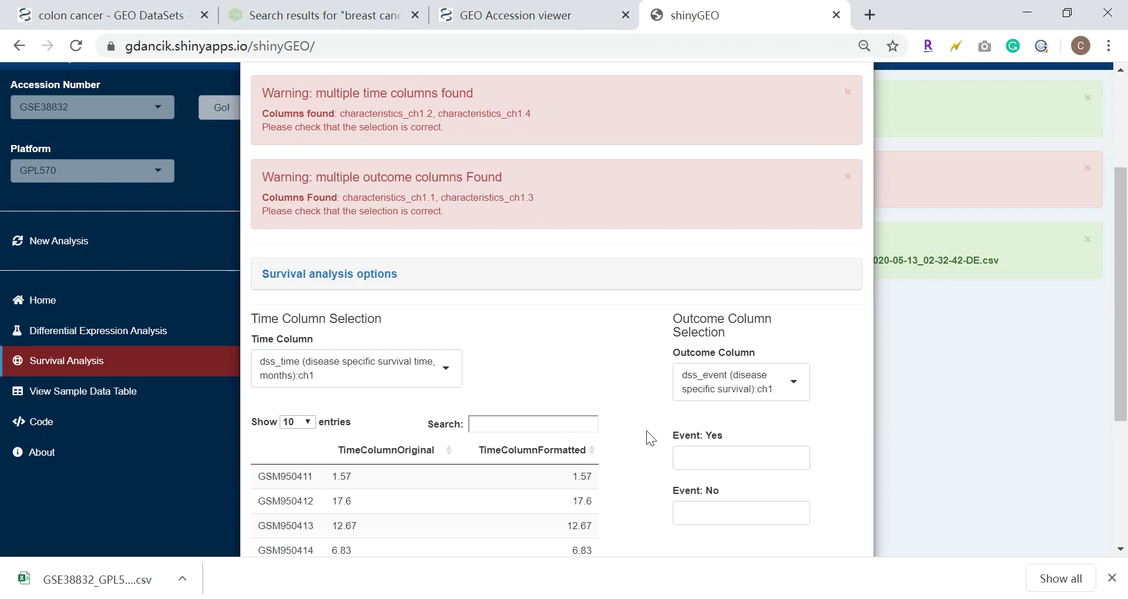
pyautogui.scroll(-3, 646, 432)
pyautogui.click(722, 283)
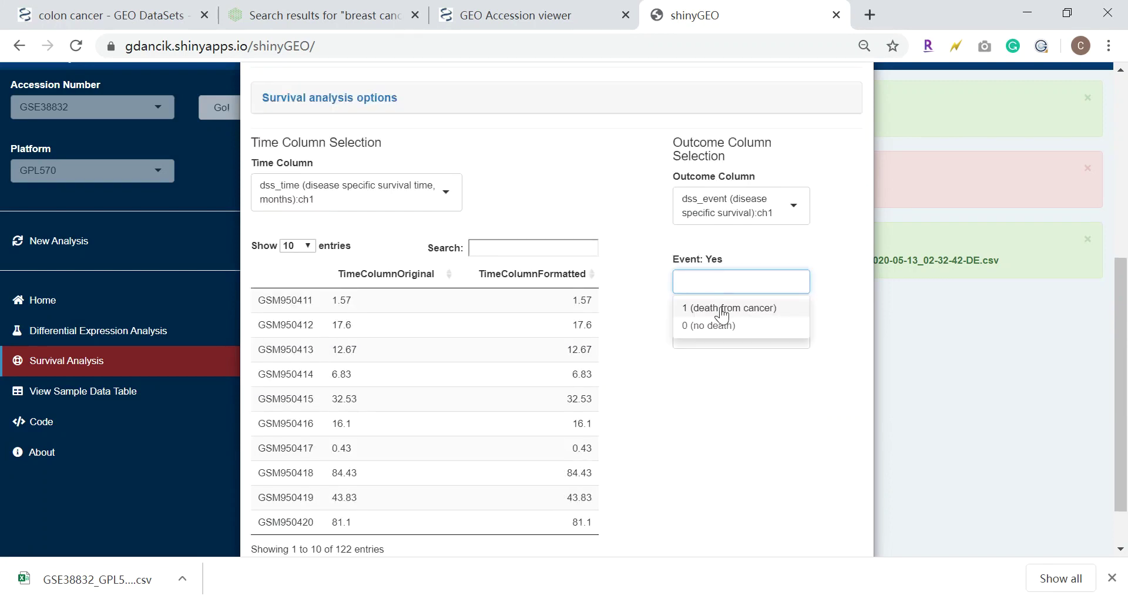
pyautogui.click(720, 308)
pyautogui.click(711, 338)
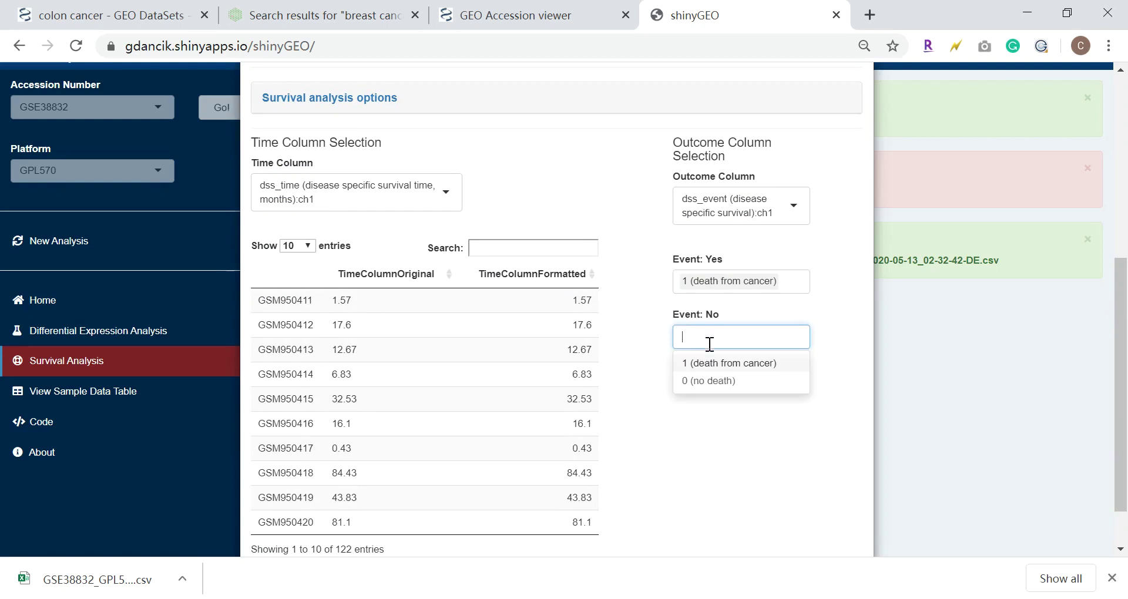
pyautogui.click(712, 382)
pyautogui.click(735, 424)
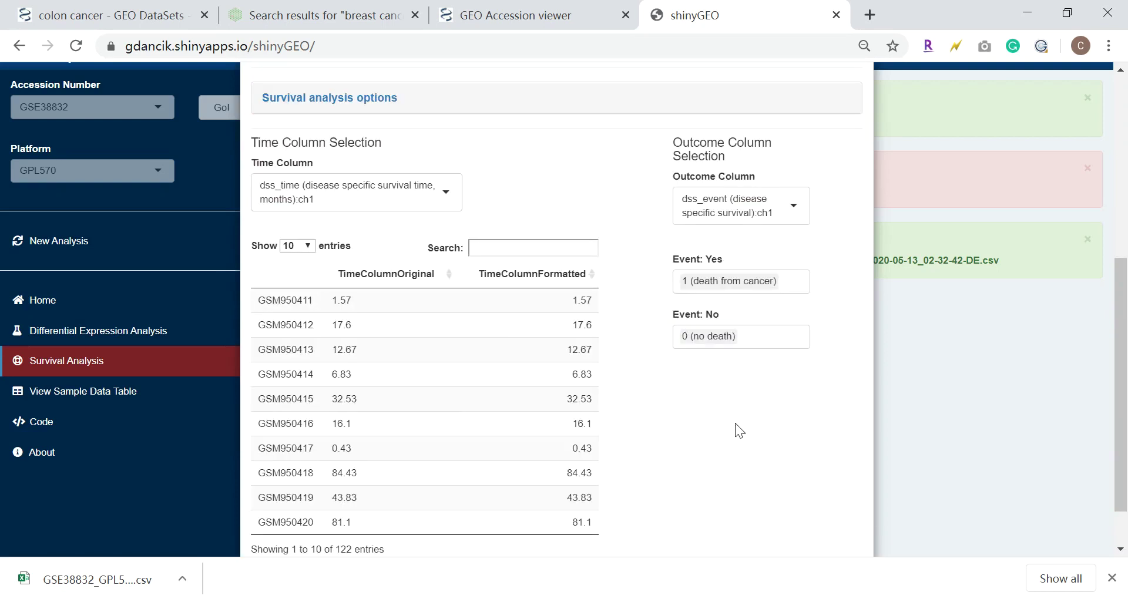
pyautogui.scroll(6, 517, 276)
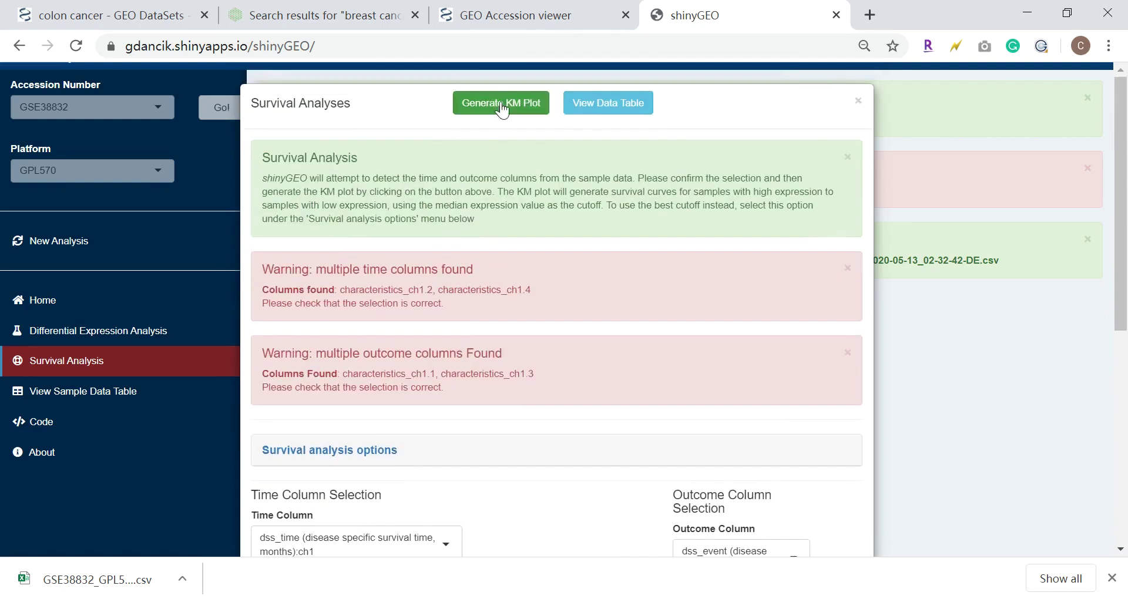
# Generate the A2M Kaplan–Meier plot, colour the low-expression curve yellow, and export its data
pyautogui.click(501, 104)
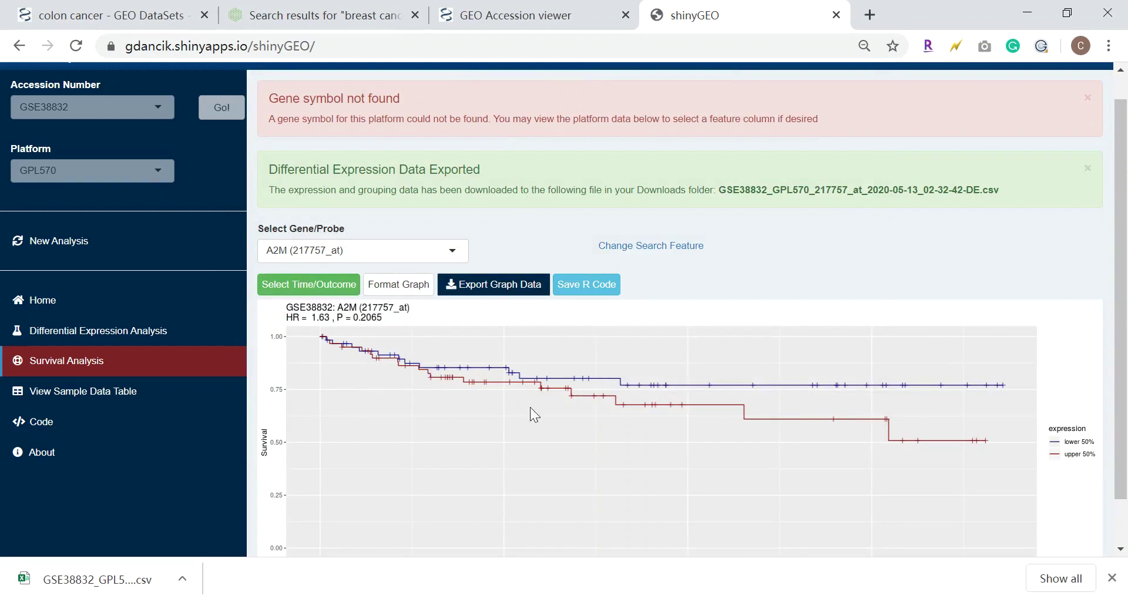
pyautogui.click(392, 287)
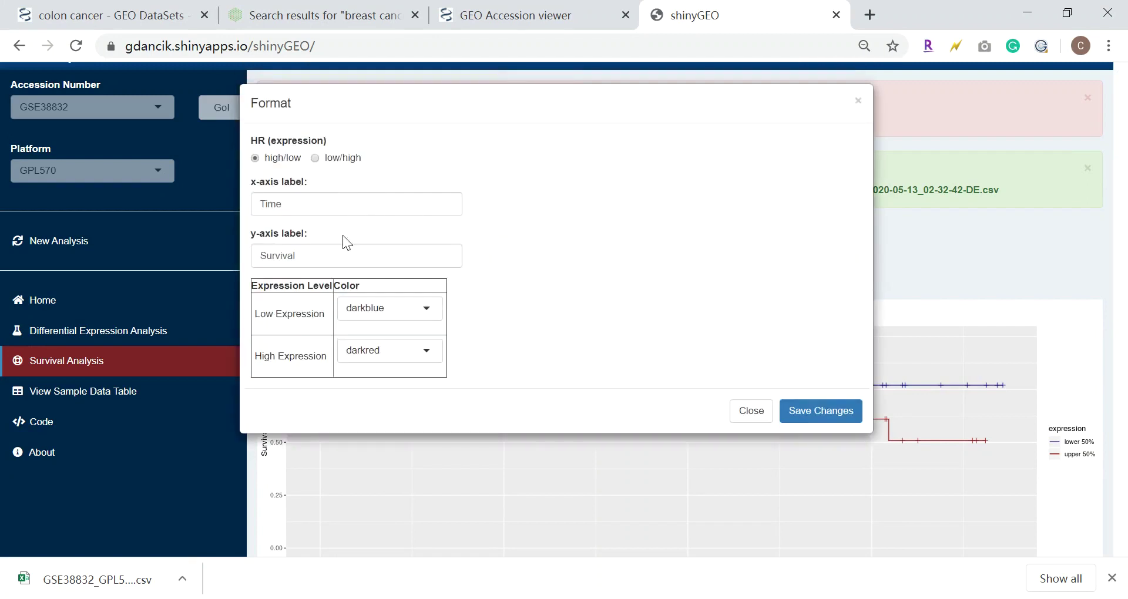
pyautogui.click(421, 317)
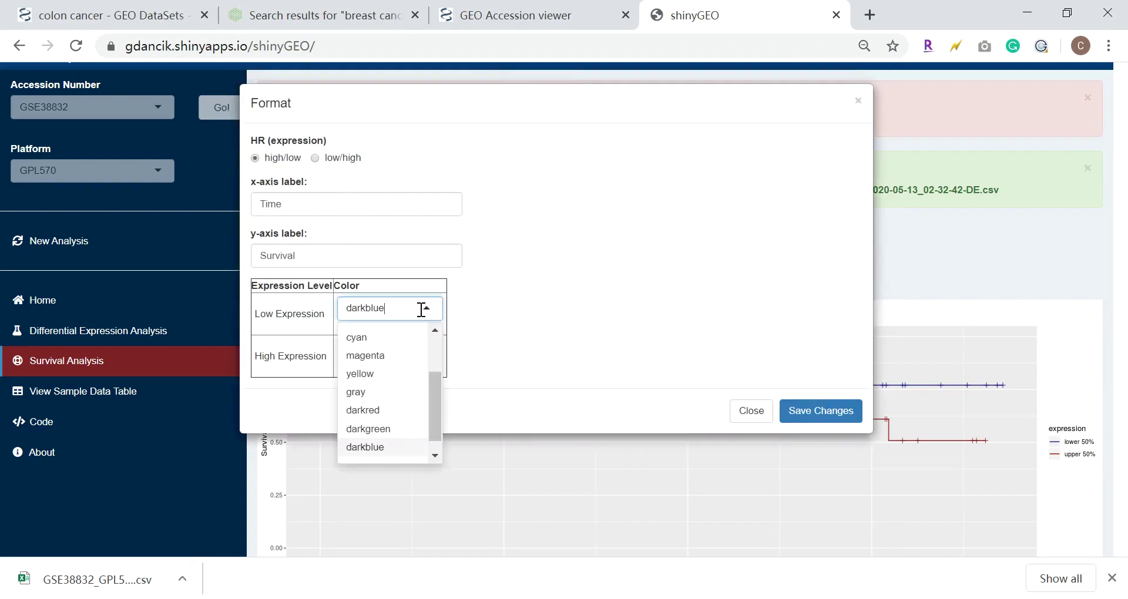
pyautogui.click(390, 379)
pyautogui.click(807, 420)
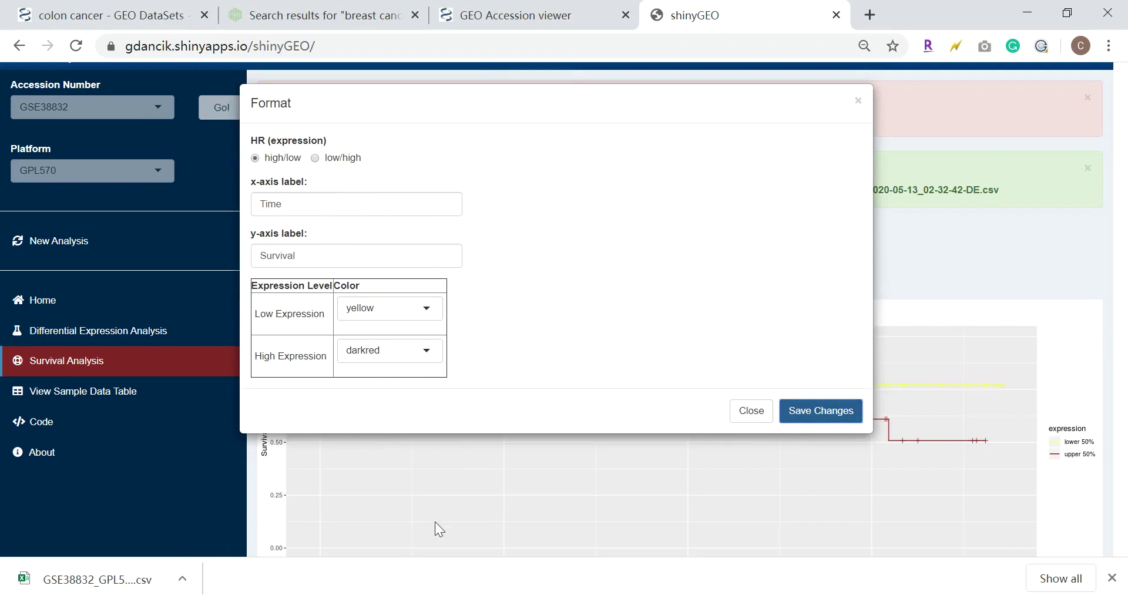
pyautogui.click(754, 415)
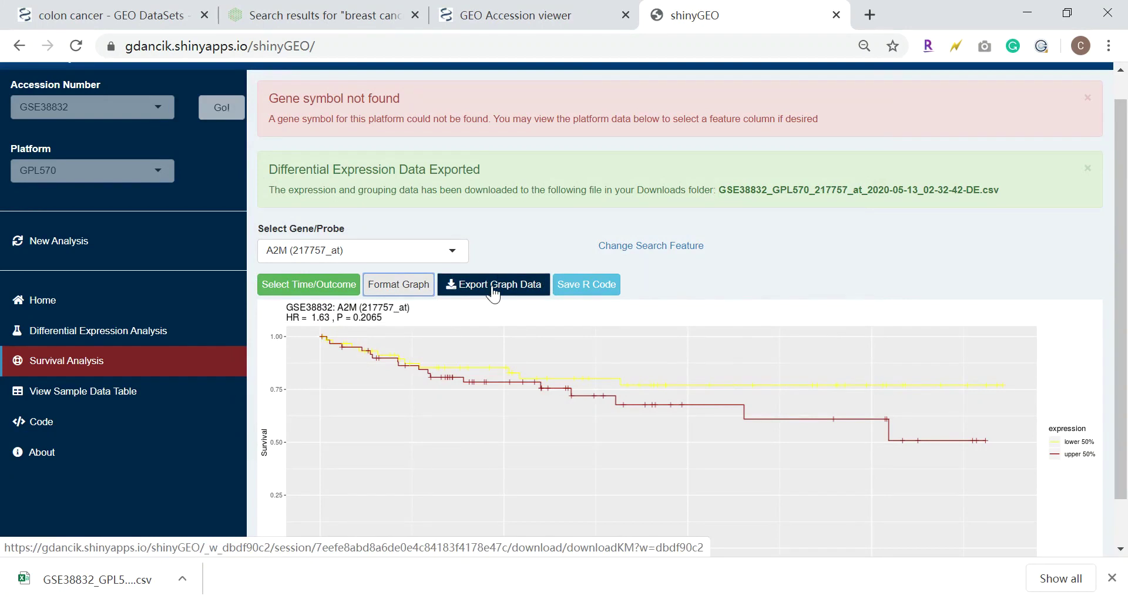
pyautogui.click(519, 284)
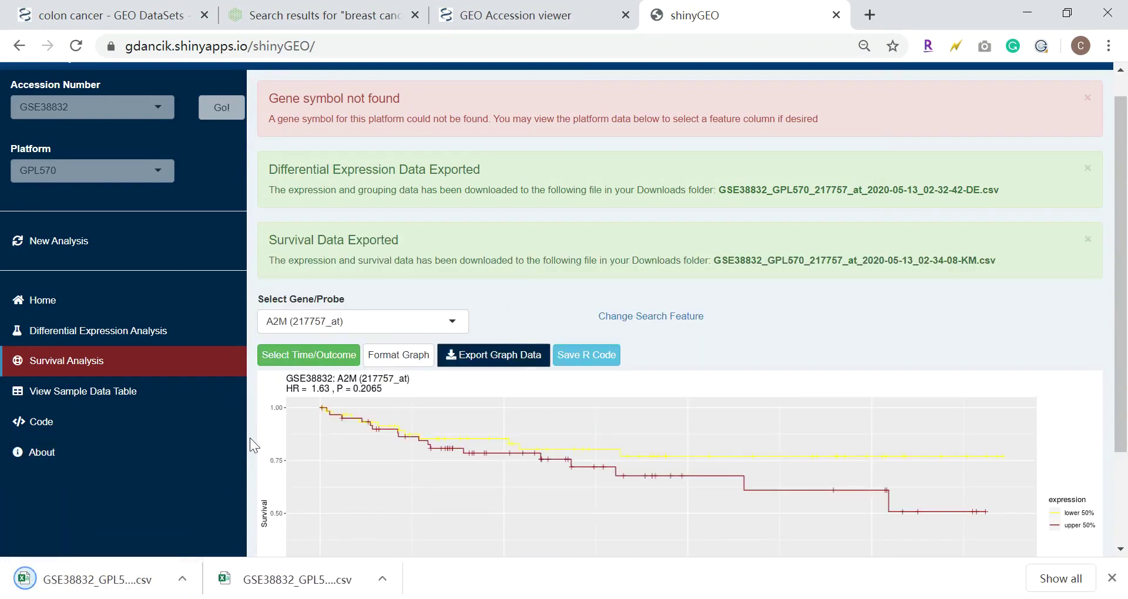
# Review the KM survival CSV in Excel, close it without saving, then open Sample Data
pyautogui.click(149, 582)
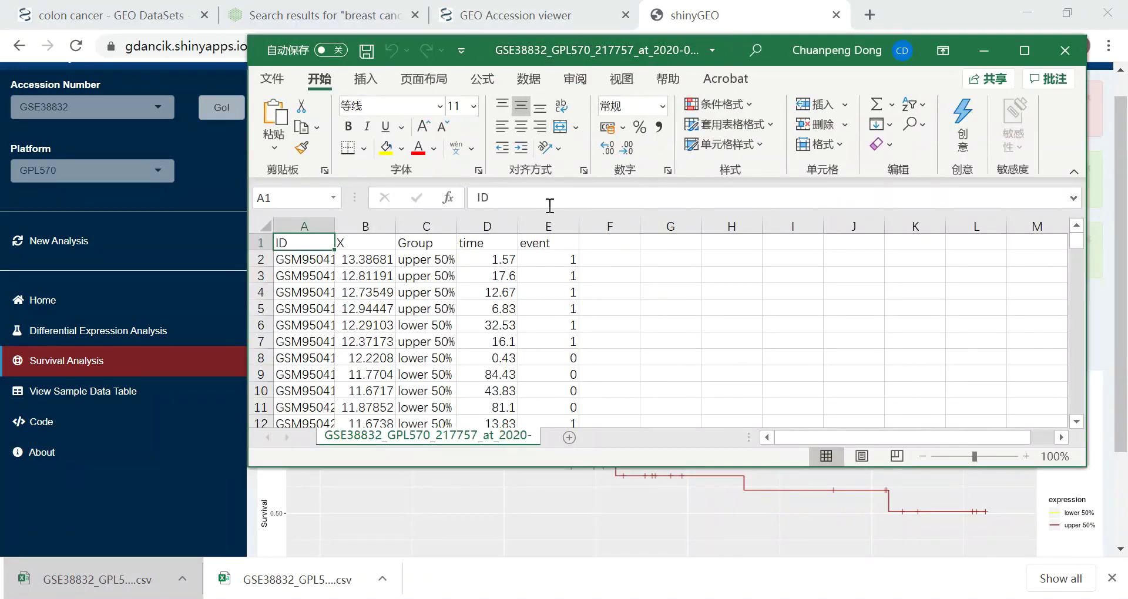
pyautogui.click(1065, 51)
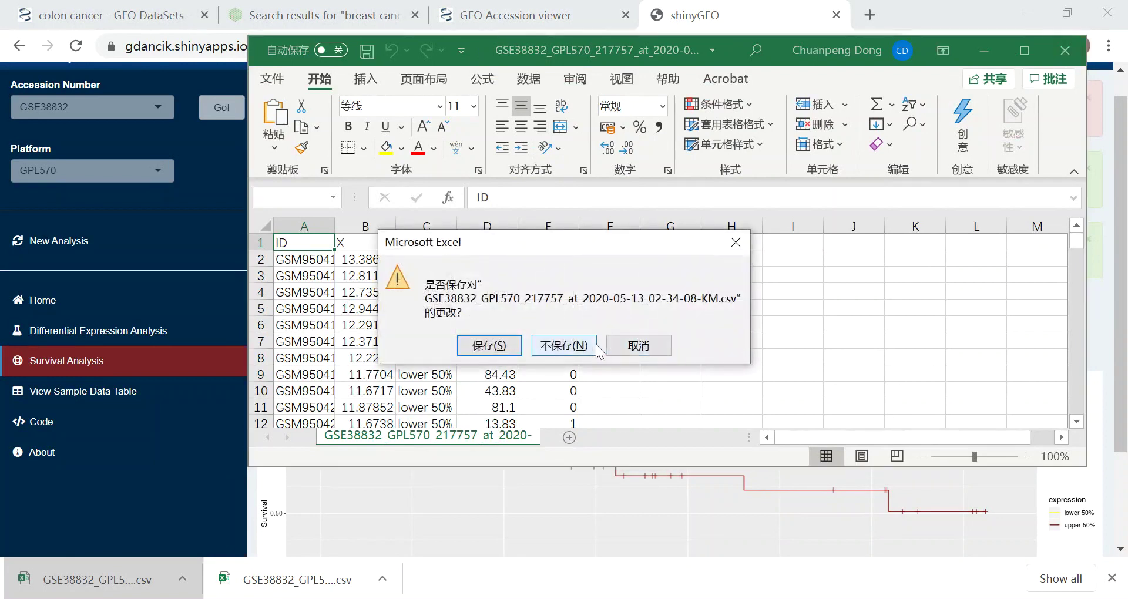
pyautogui.click(568, 347)
pyautogui.click(23, 393)
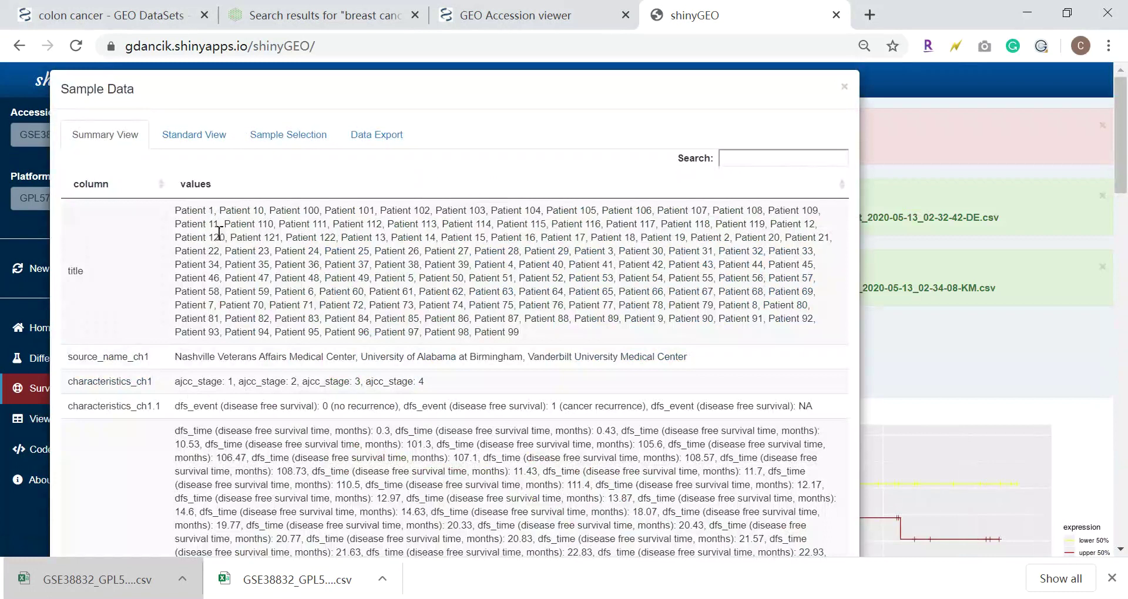
pyautogui.moveTo(206, 224); pyautogui.dragTo(598, 333)
pyautogui.moveTo(529, 332)
pyautogui.mouseDown()
pyautogui.moveTo(167, 203)
pyautogui.moveTo(532, 332)
pyautogui.mouseUp()
pyautogui.click(531, 331)
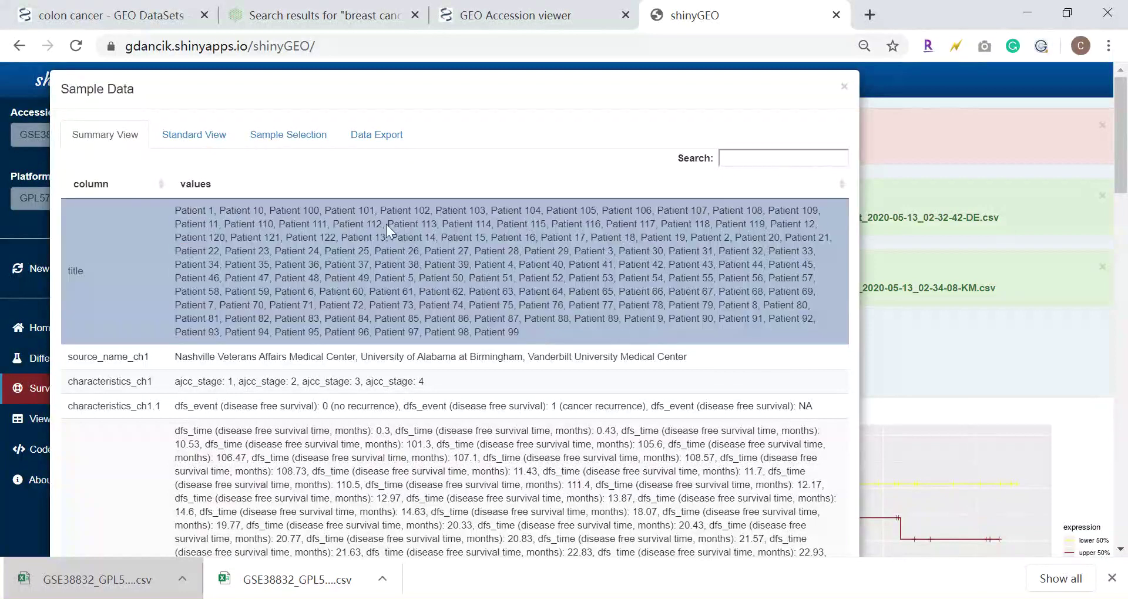
pyautogui.click(367, 136)
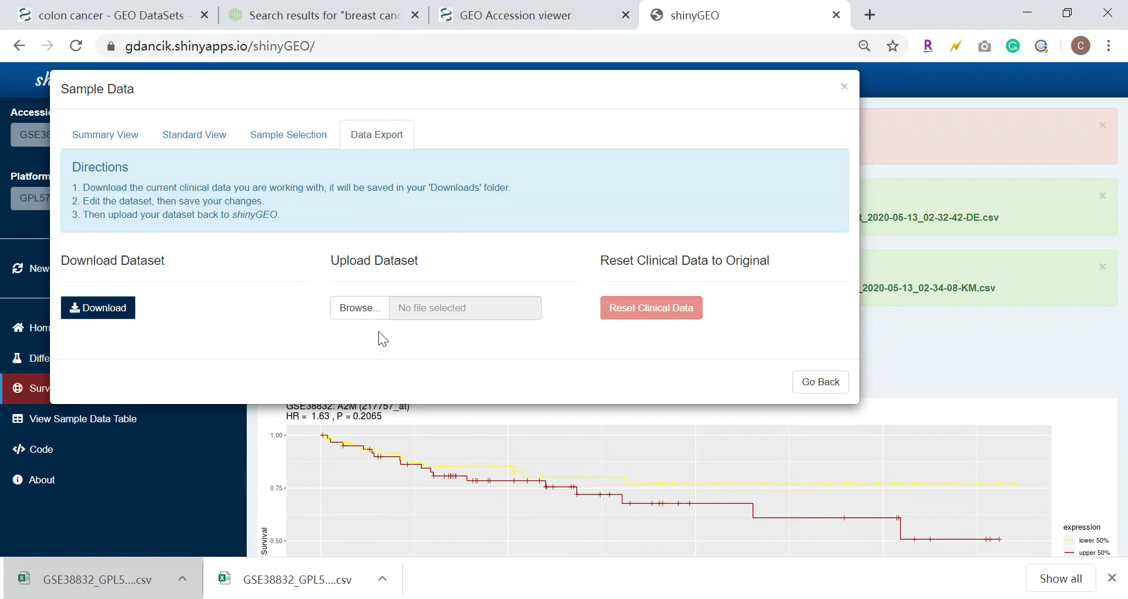
pyautogui.click(650, 315)
pyautogui.click(802, 385)
pyautogui.scroll(-2, 598, 361)
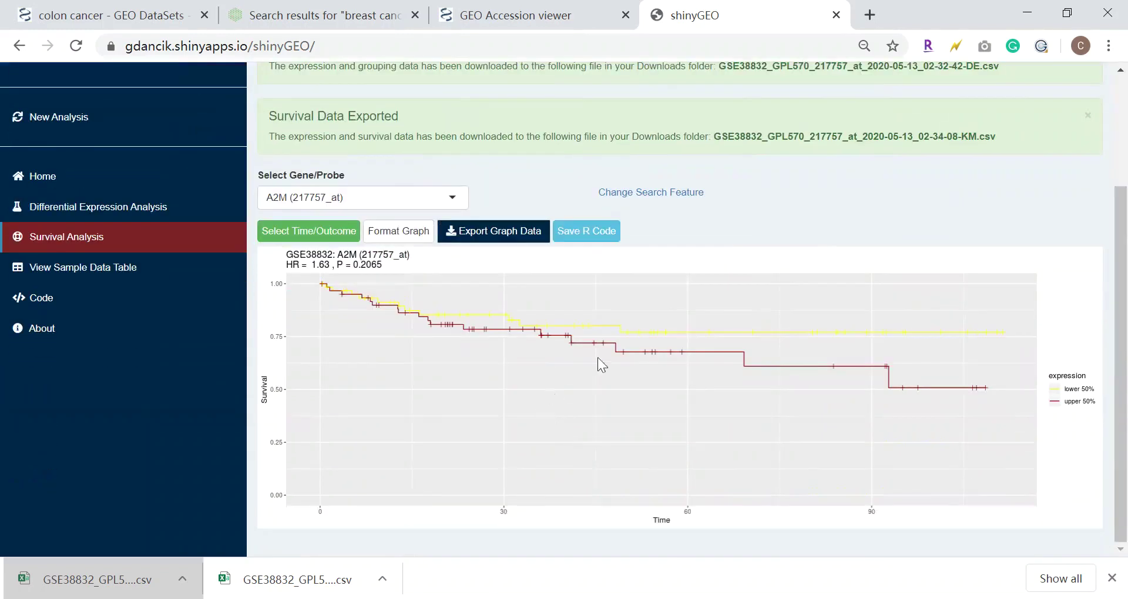
# Scroll back up to the A2M Kaplan–Meier plot on the Survival Analysis page
pyautogui.scroll(3, 742, 253)
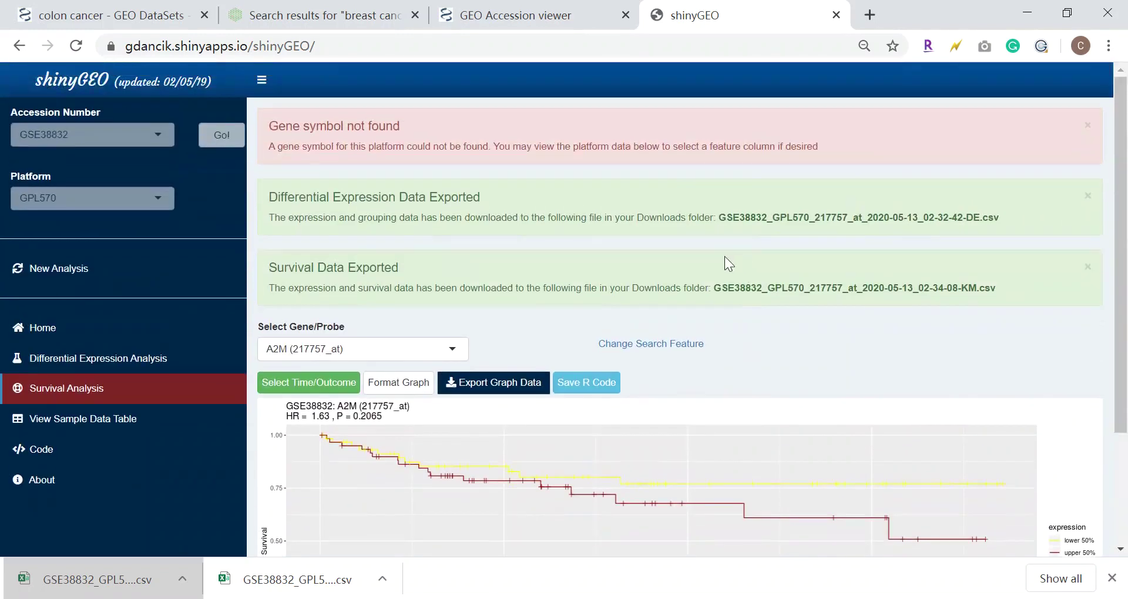